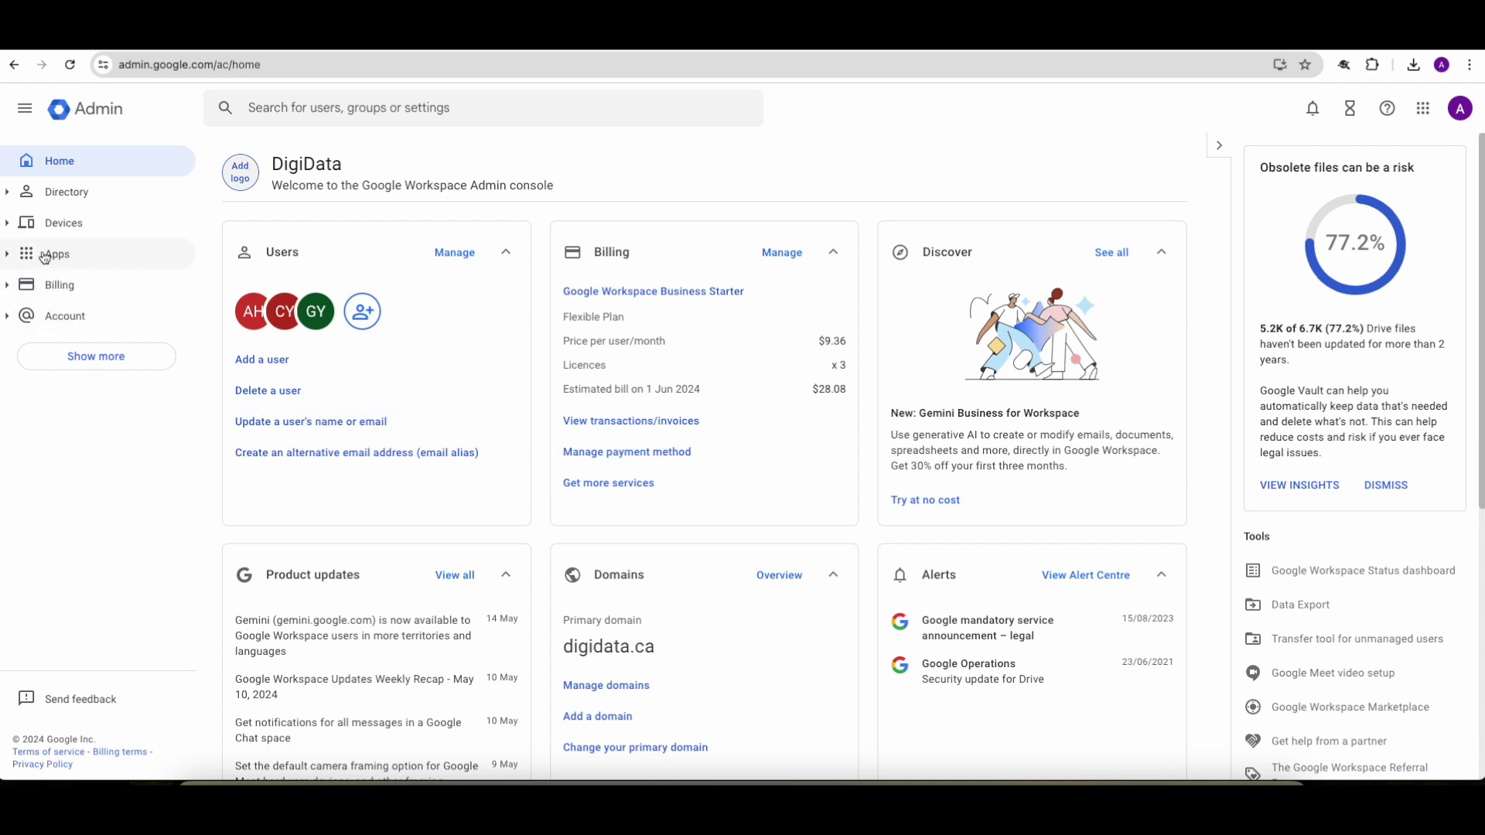
# Step: From Apps > Web and mobile apps, start adding a custom SAML app
pyautogui.click(44, 254)
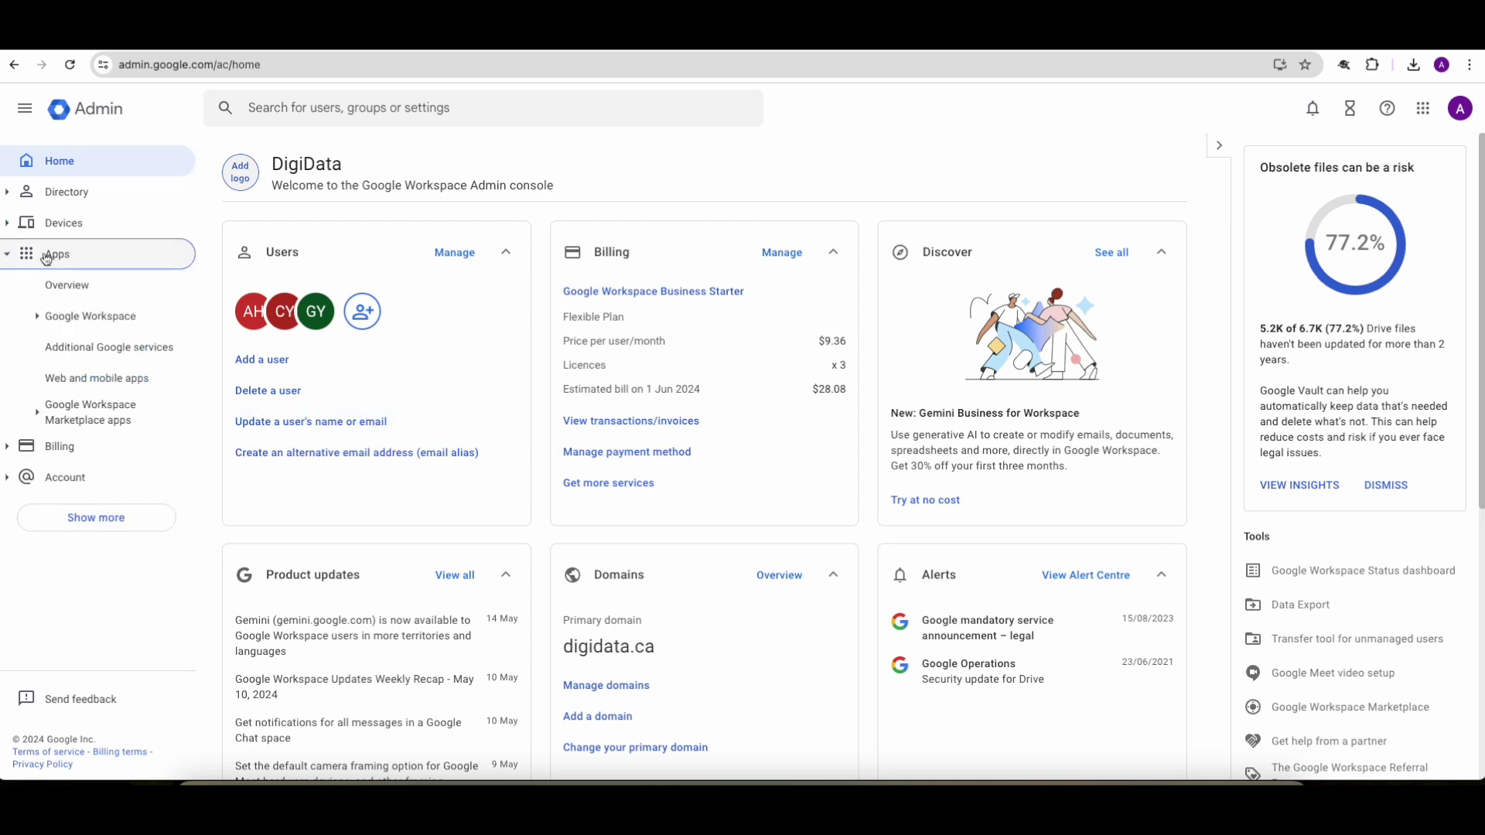
pyautogui.click(102, 384)
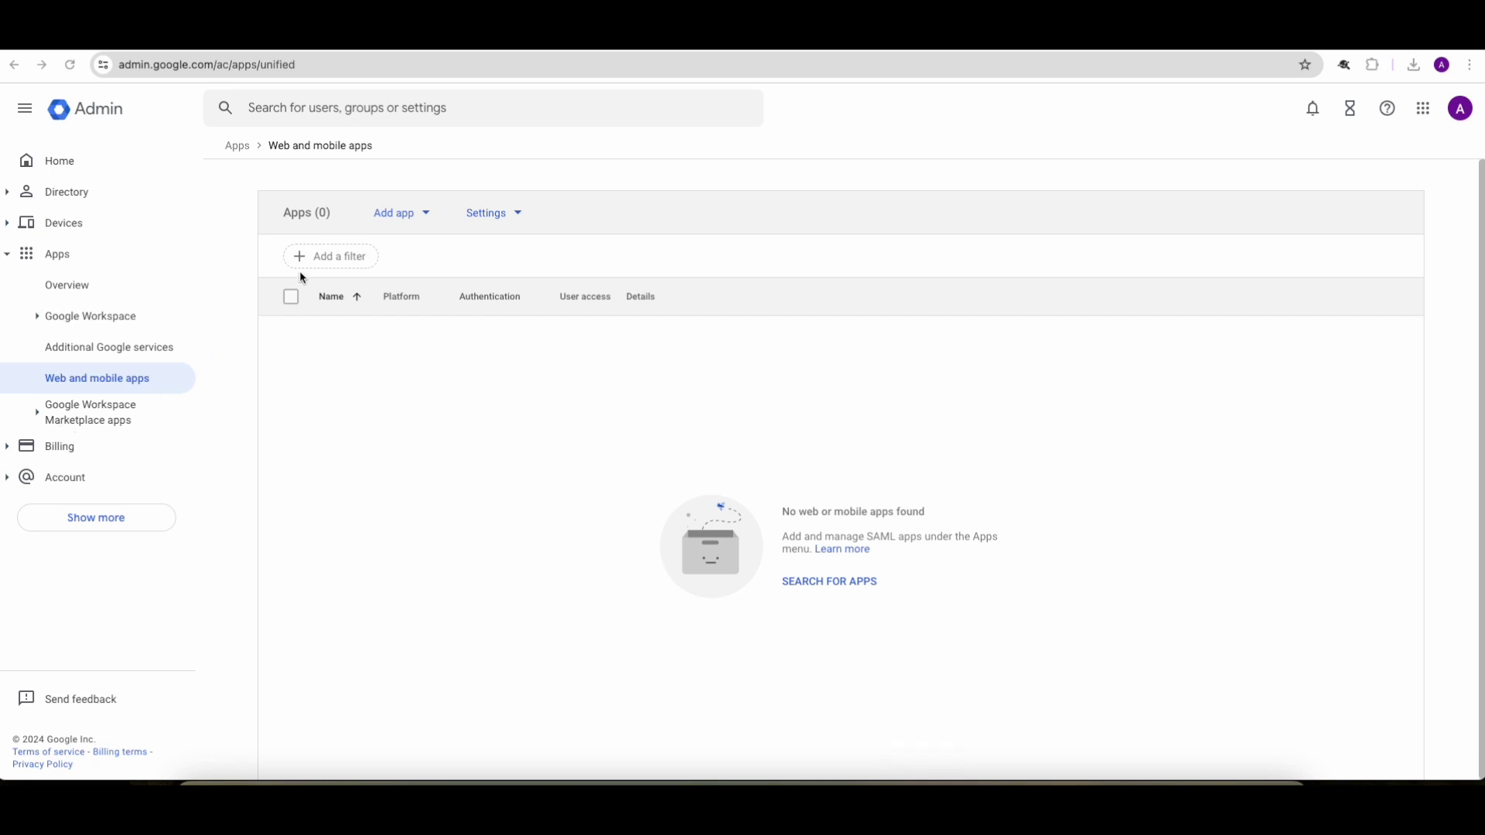
pyautogui.click(396, 220)
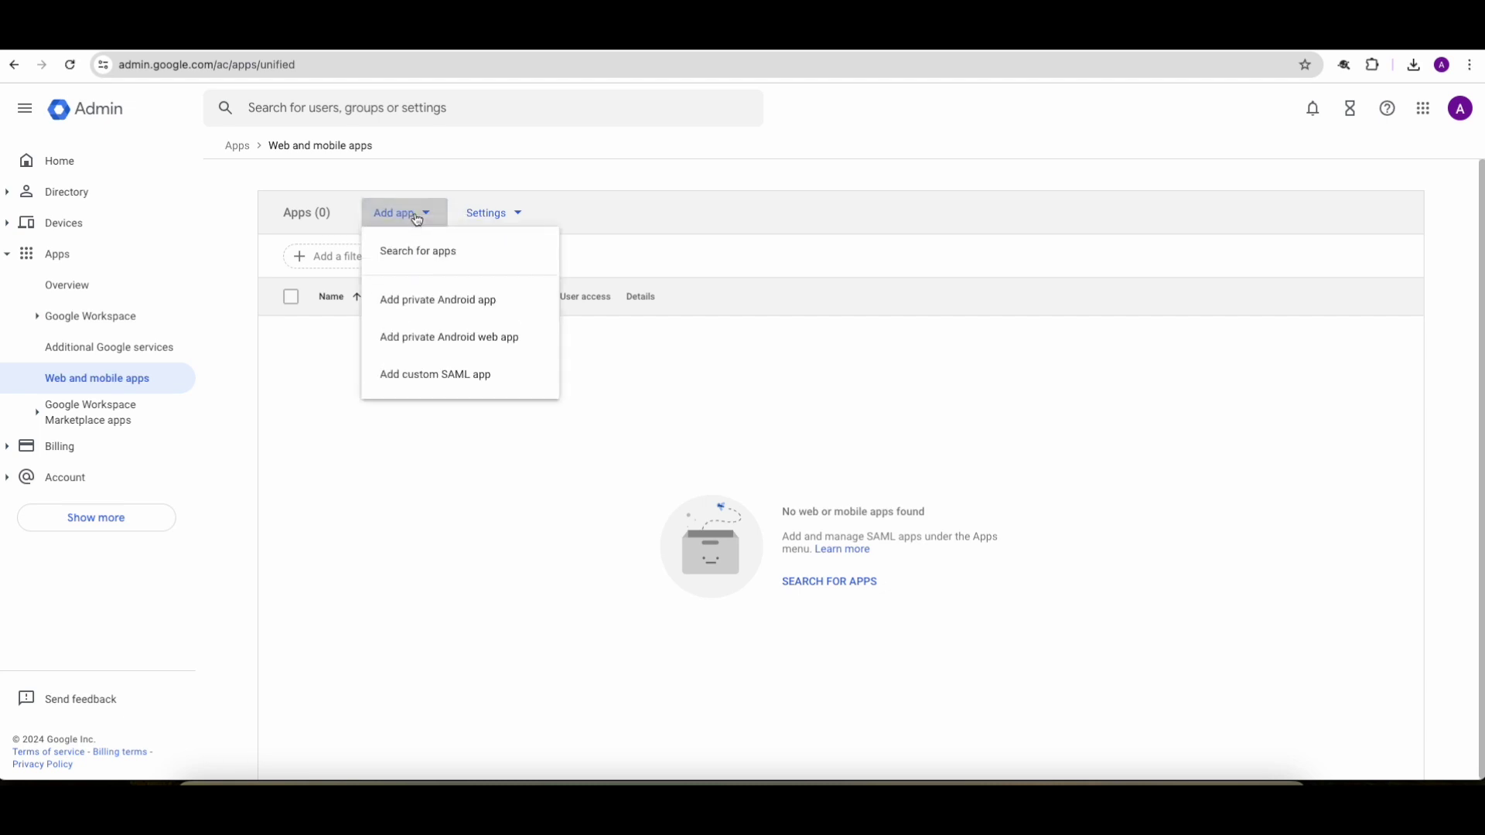
pyautogui.click(432, 379)
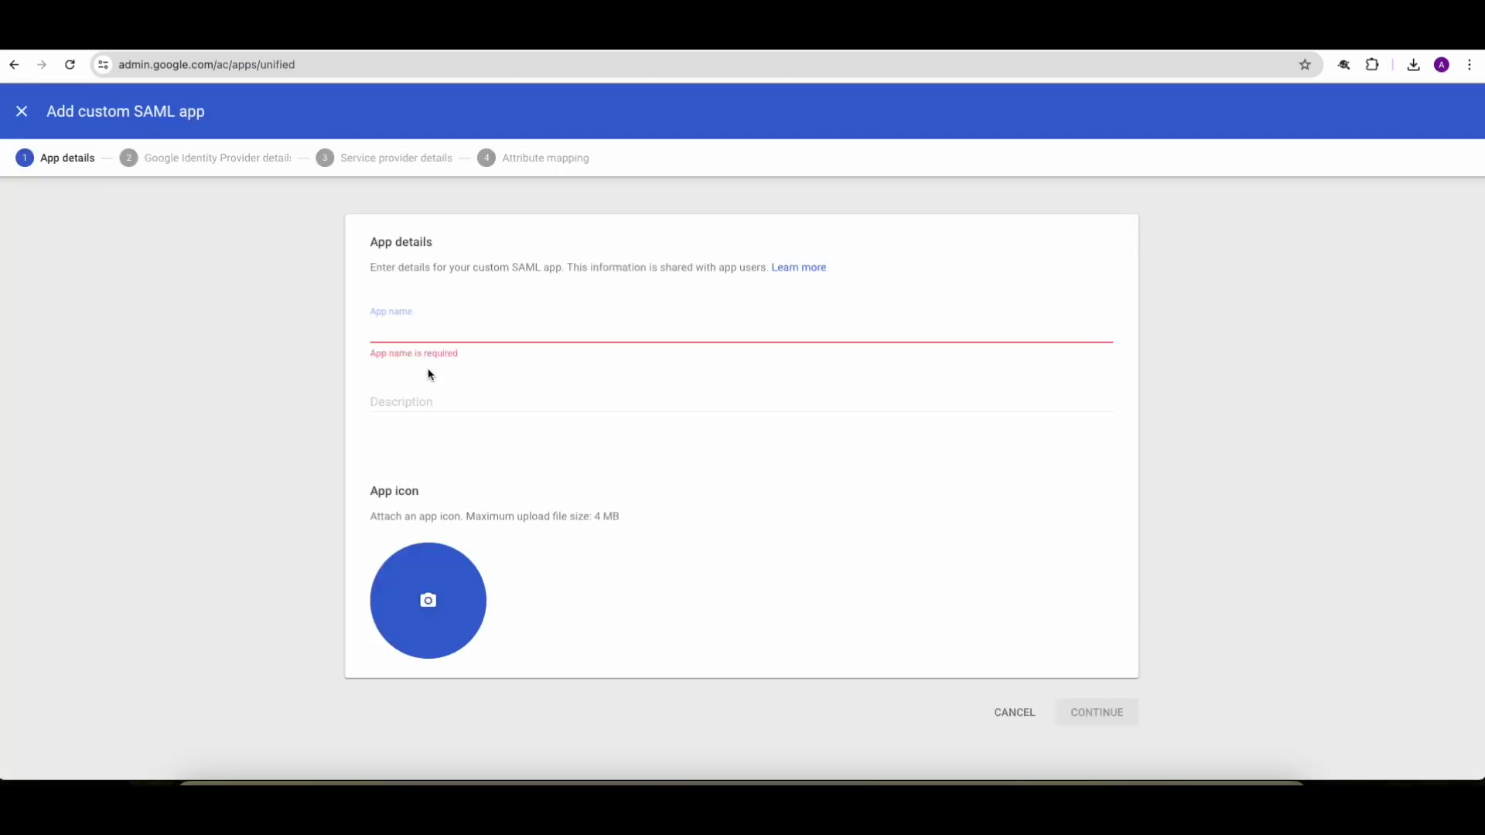
# Step: Enter 'Exceliant Entra ID' as both the app name and the description
pyautogui.click(422, 329)
pyautogui.write('Exceli')
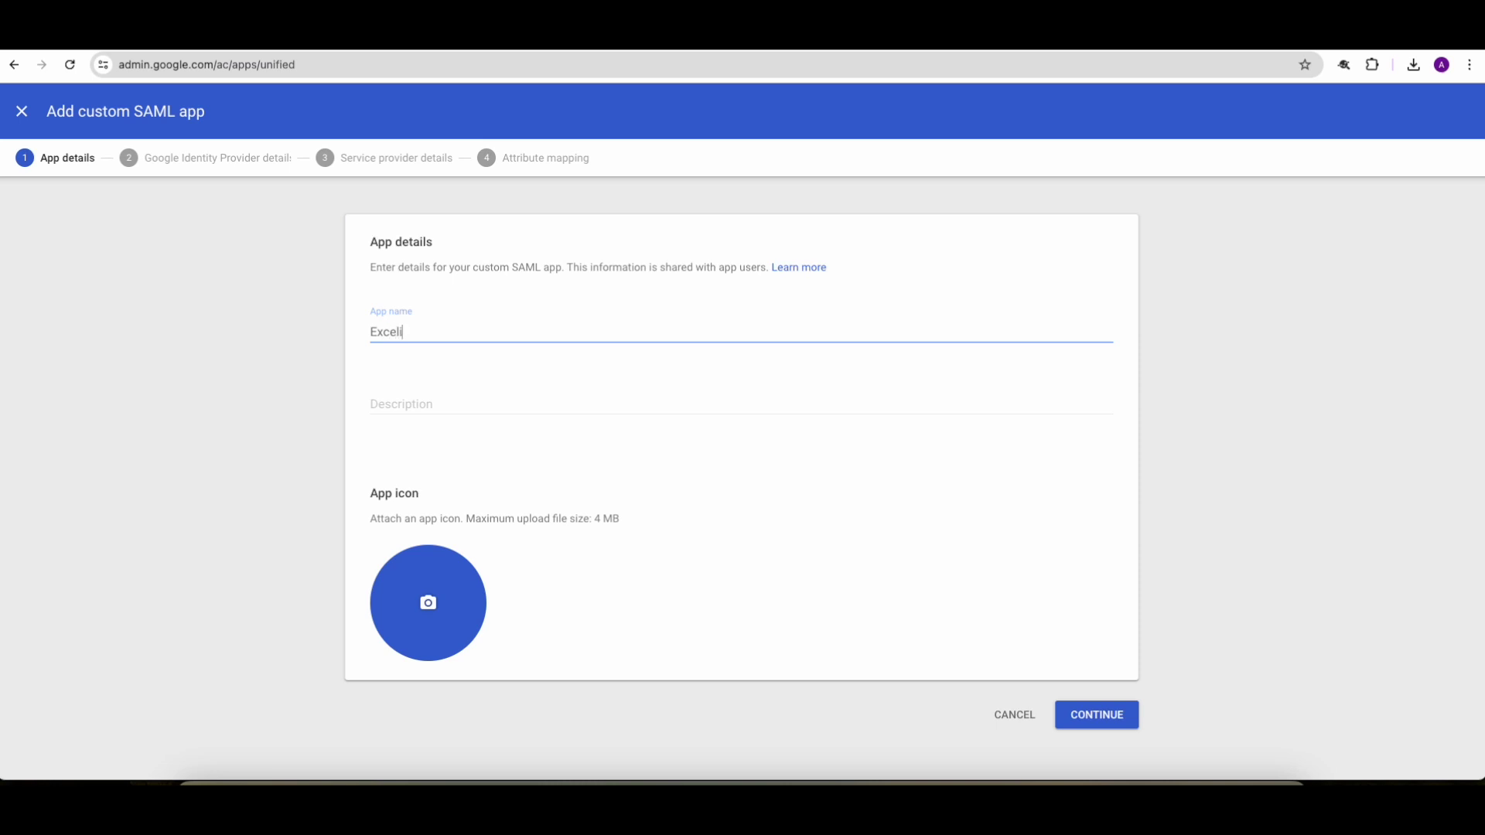
pyautogui.write('ant Entra ID')
pyautogui.click(460, 397)
pyautogui.write('E')
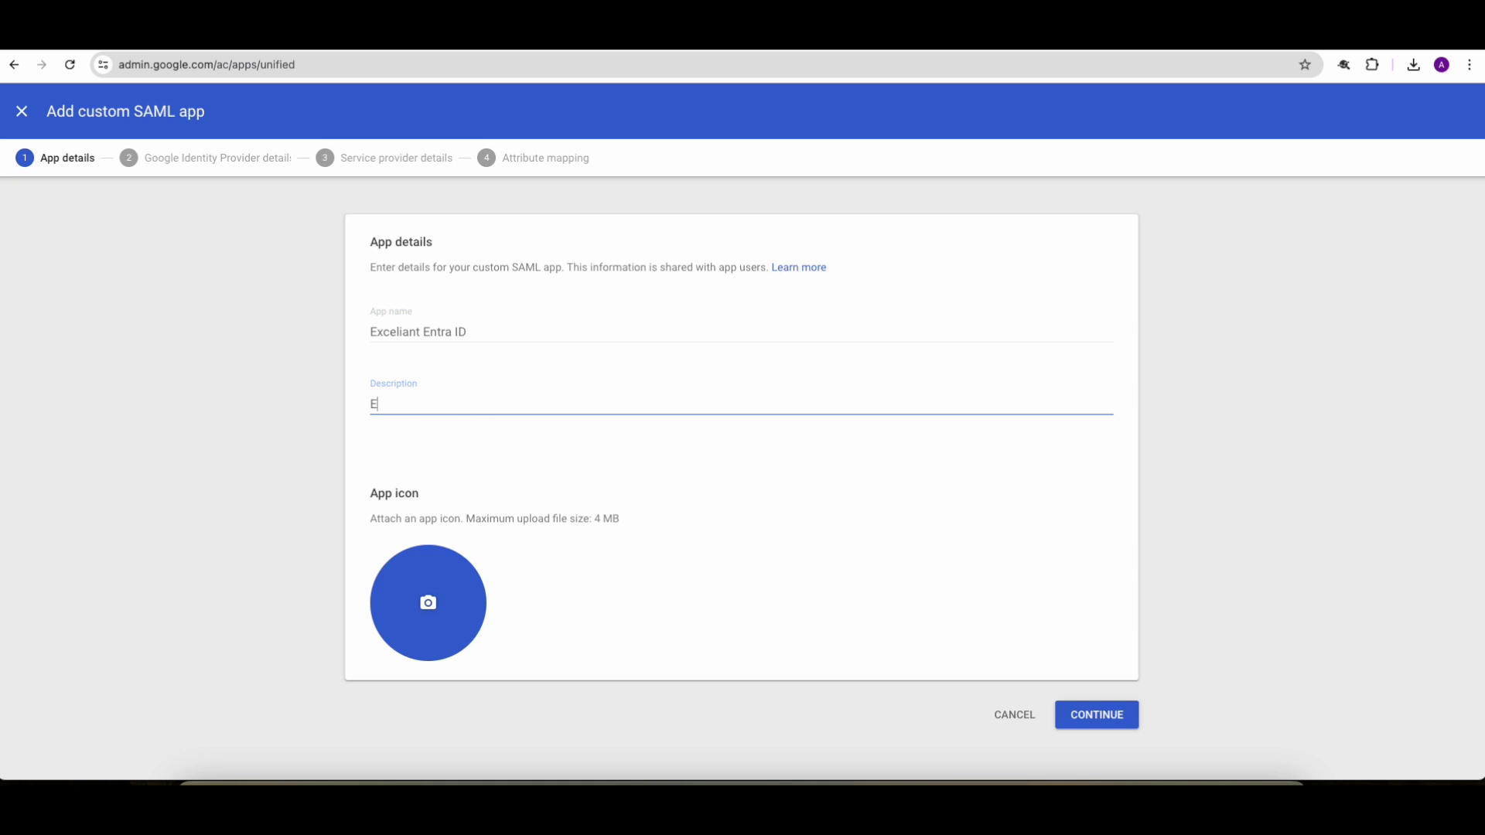
pyautogui.write('xceliant Entra ID')
# Step: Download the Google IdP metadata XML and continue to the service provider details
pyautogui.click(1090, 719)
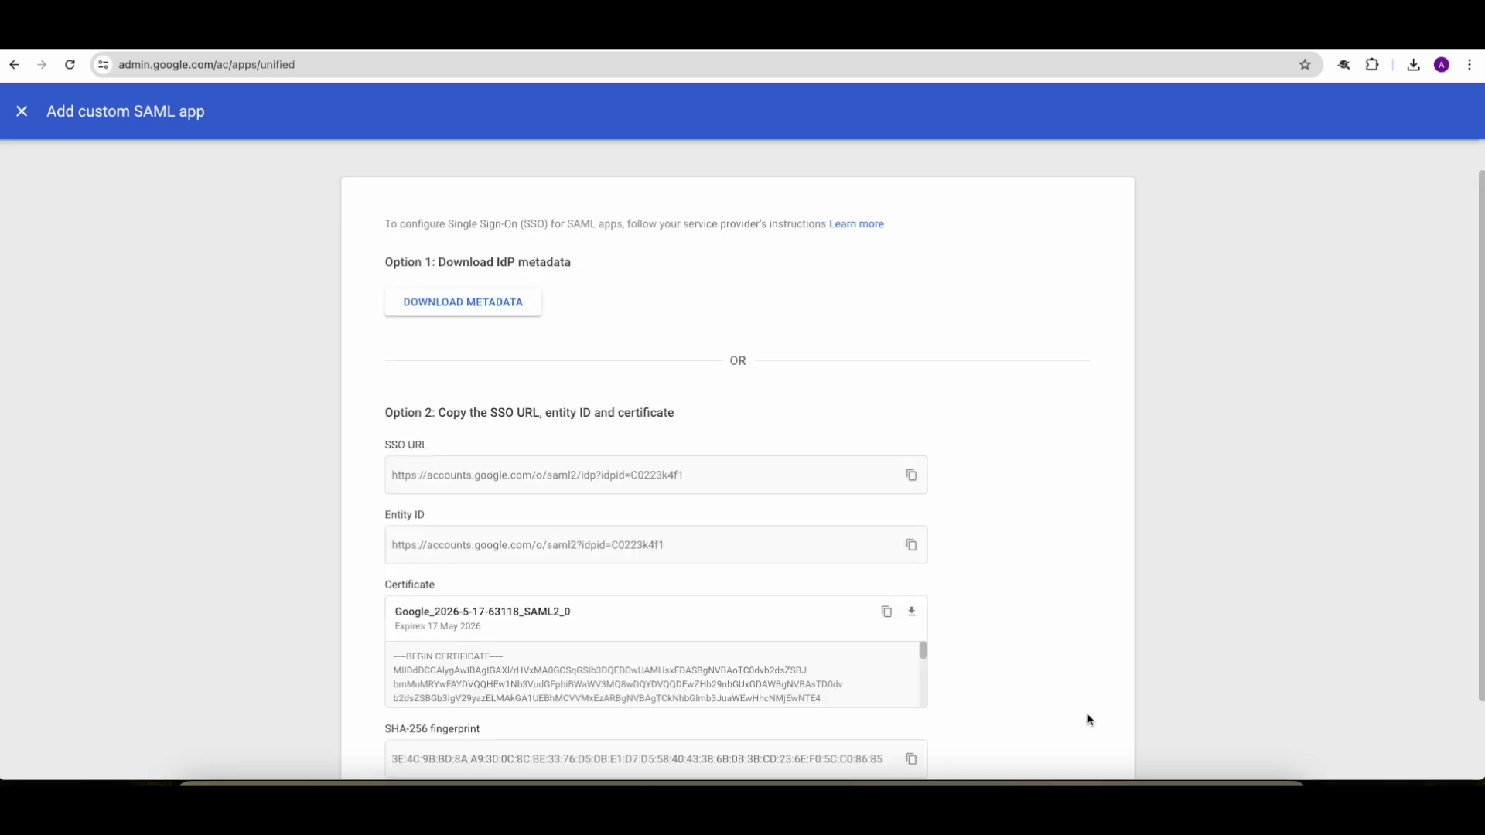
pyautogui.click(483, 309)
pyautogui.scroll(-2, 1083, 503)
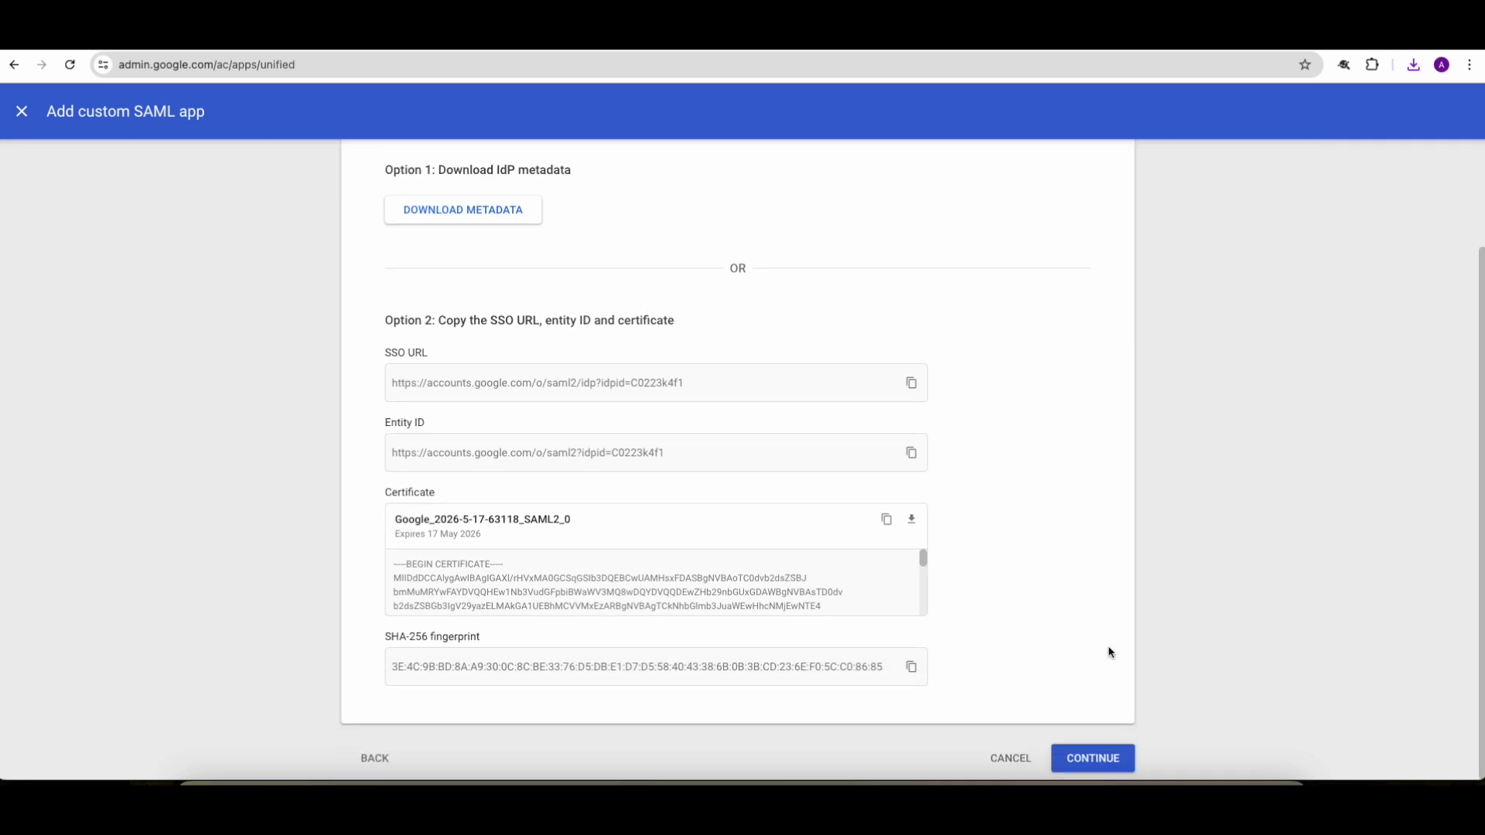
pyautogui.click(1089, 760)
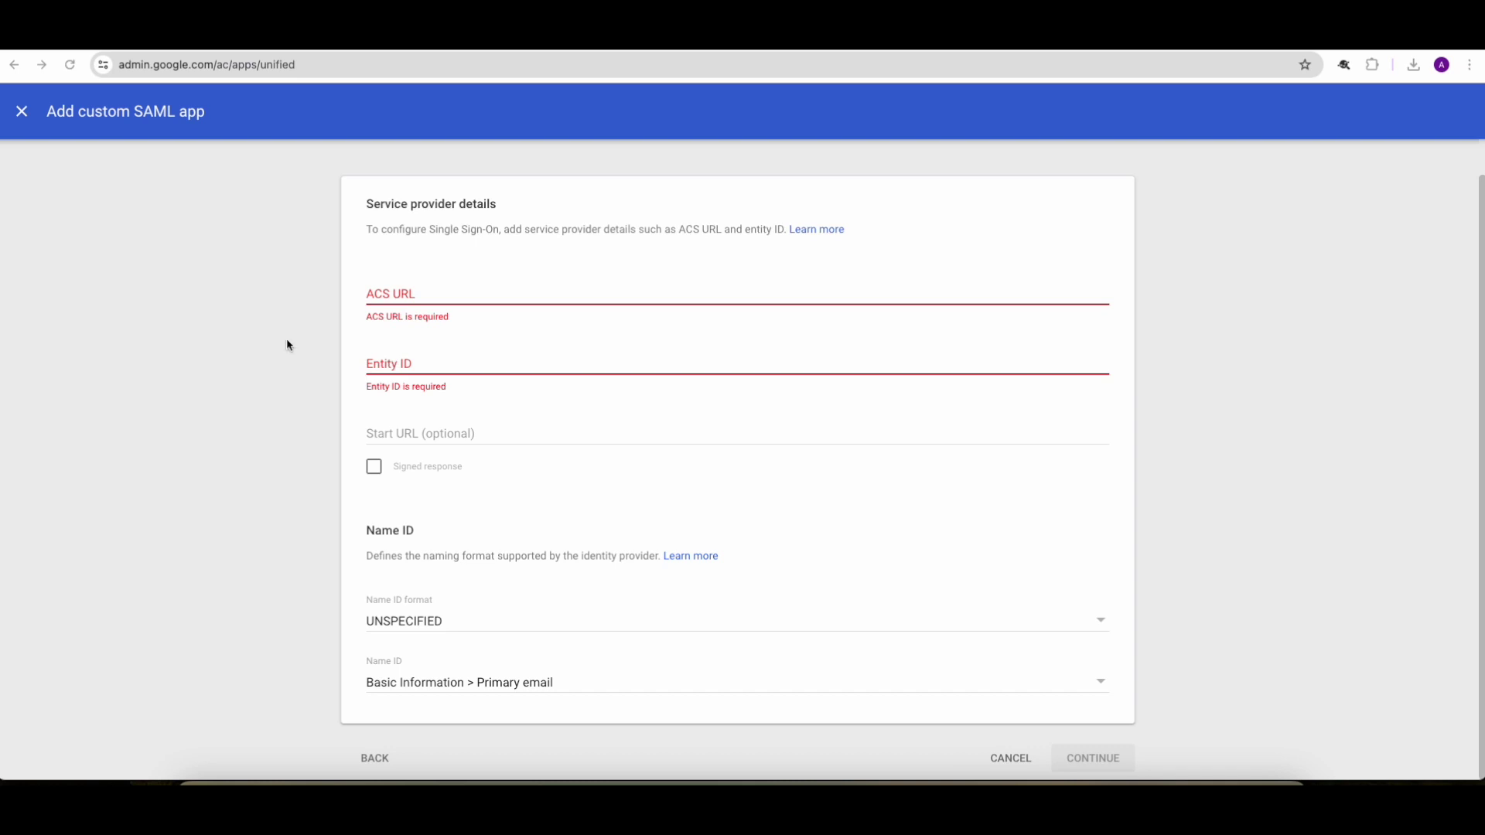
# Step: Paste the Microsoft login.srf ACS URL and enter the tenant Entity ID
pyautogui.click(488, 290)
pyautogui.write('https://login.microsoftonline.com/login.srf')
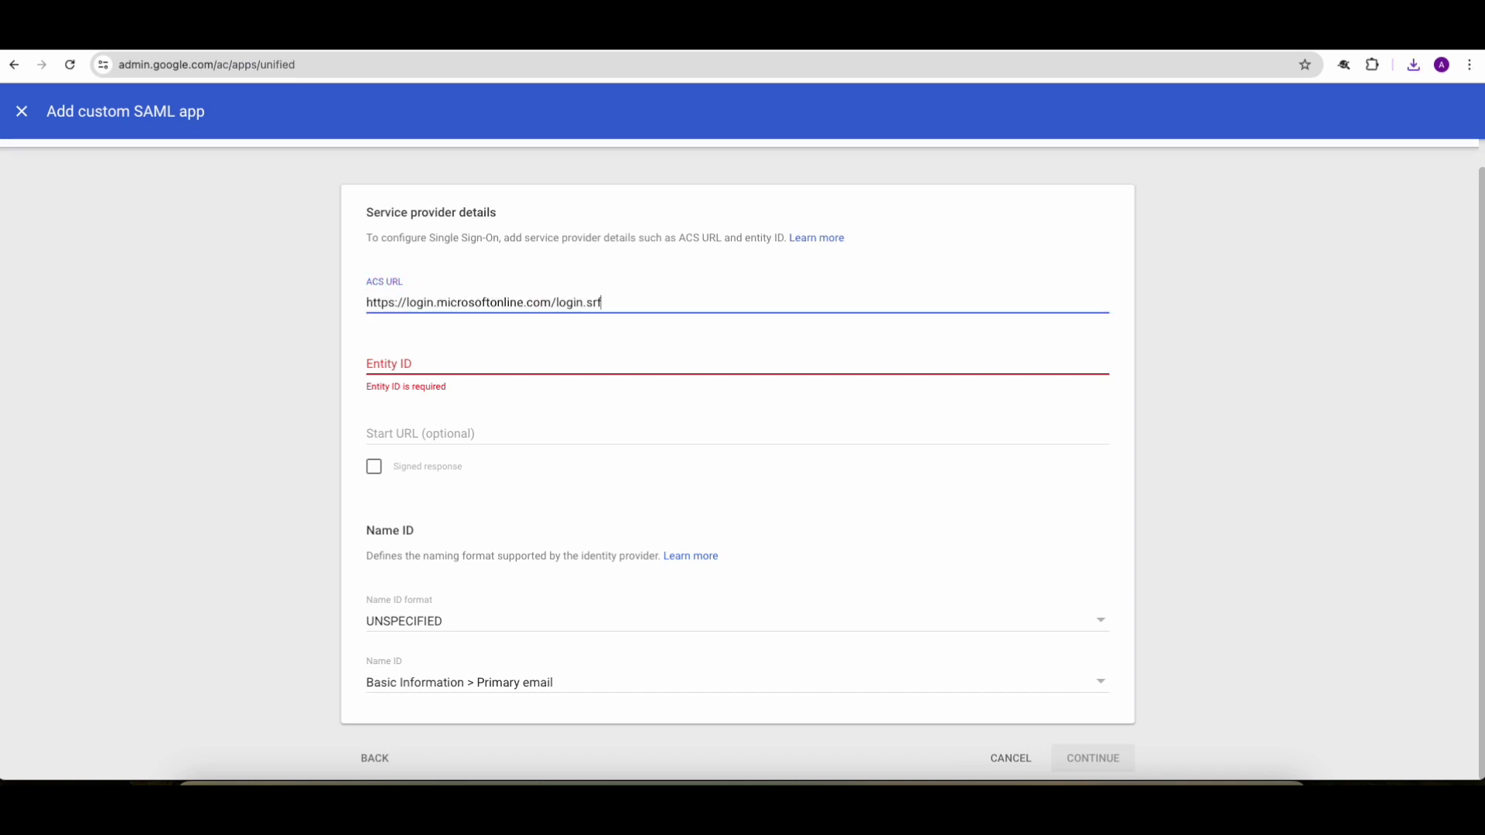
pyautogui.hotkey('alt', 'Tab')
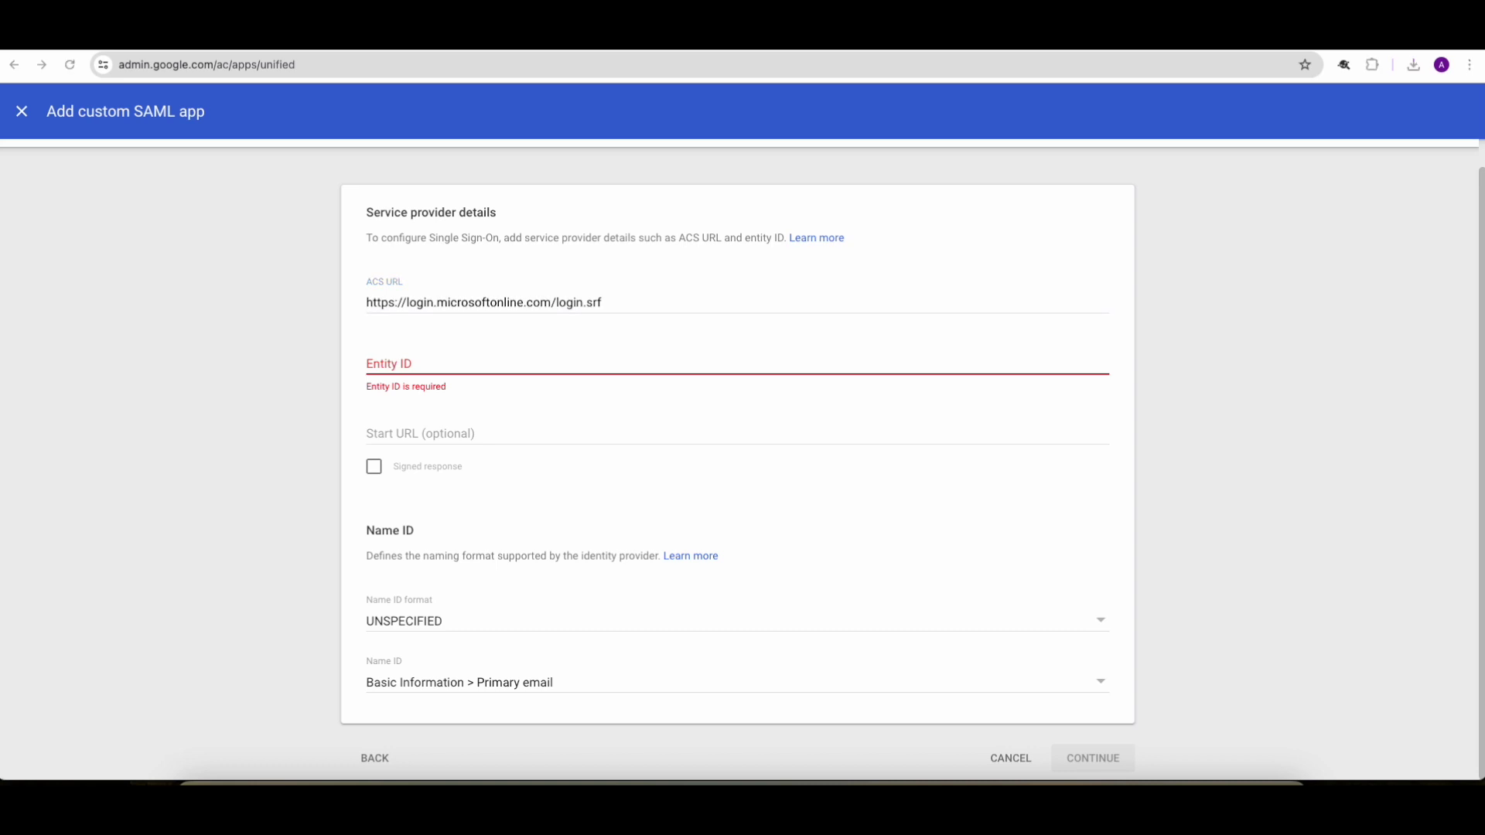
pyautogui.hotkey('alt', 'Tab')
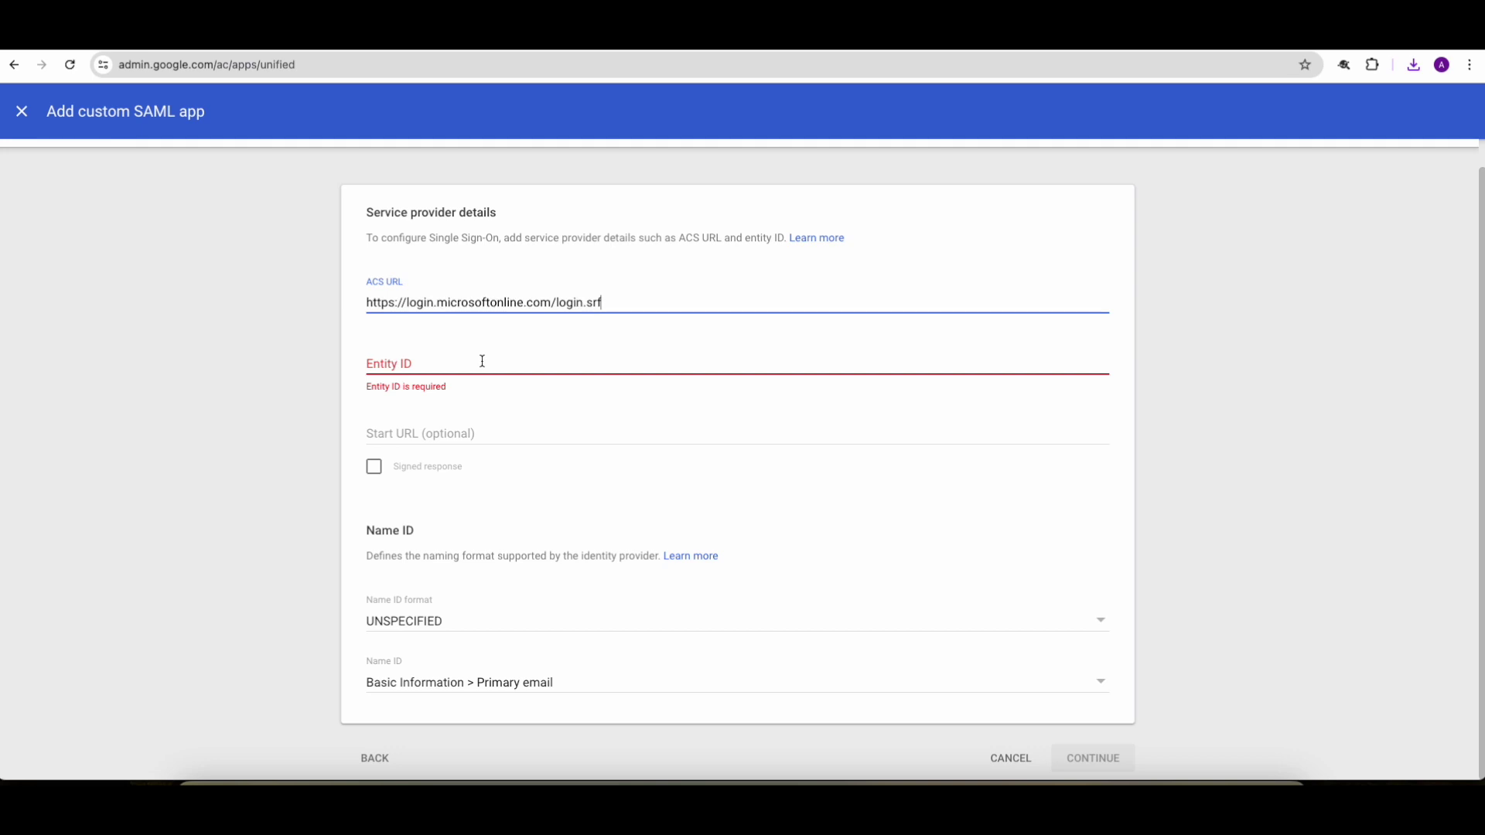
pyautogui.click(482, 361)
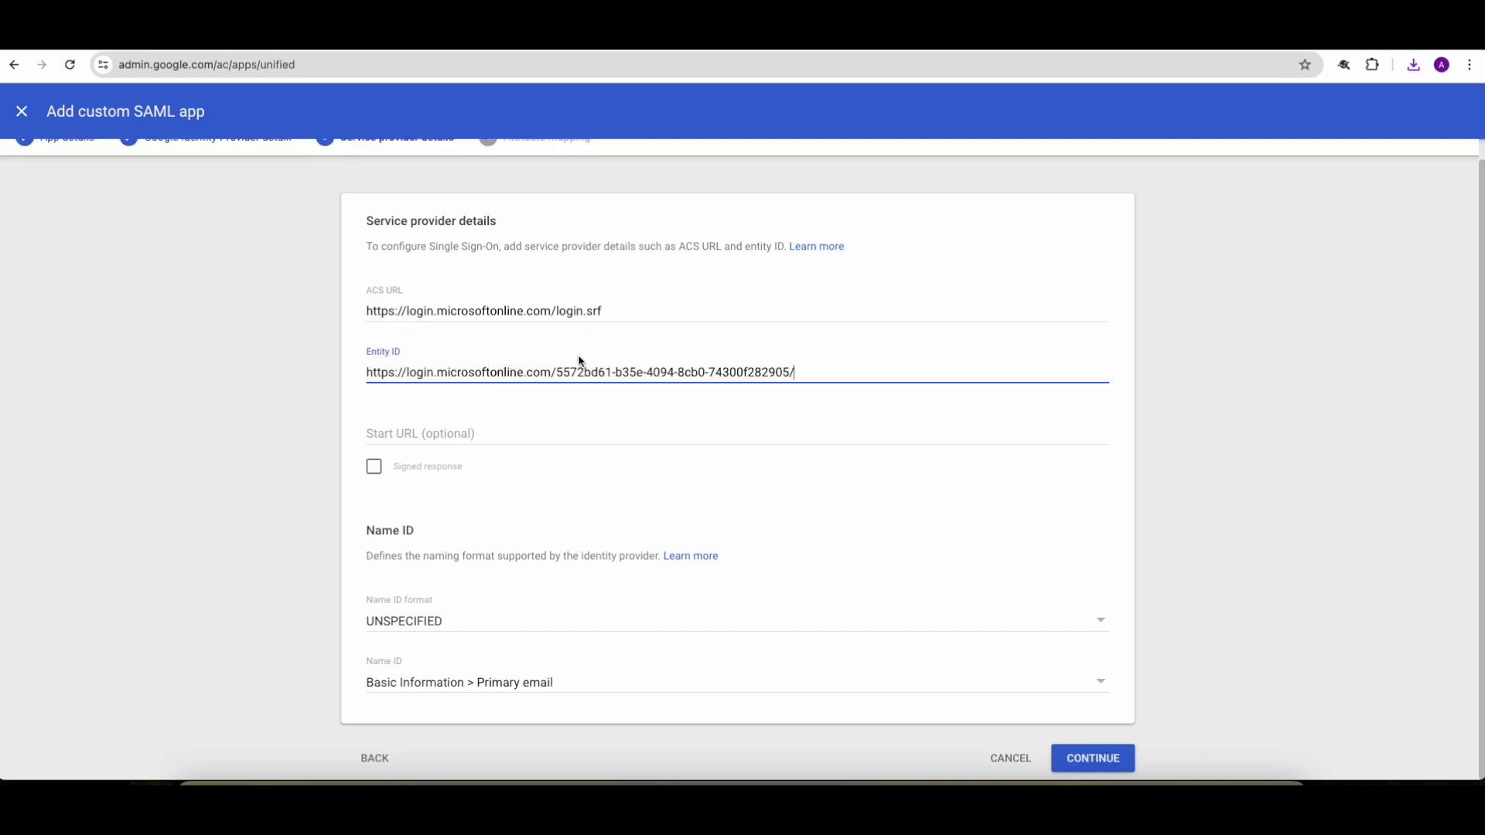
pyautogui.moveTo(556, 372); pyautogui.dragTo(797, 373)
pyautogui.click(818, 374)
# Step: Set Name ID format to PERSISTENT and continue to attribute mapping
pyautogui.click(415, 623)
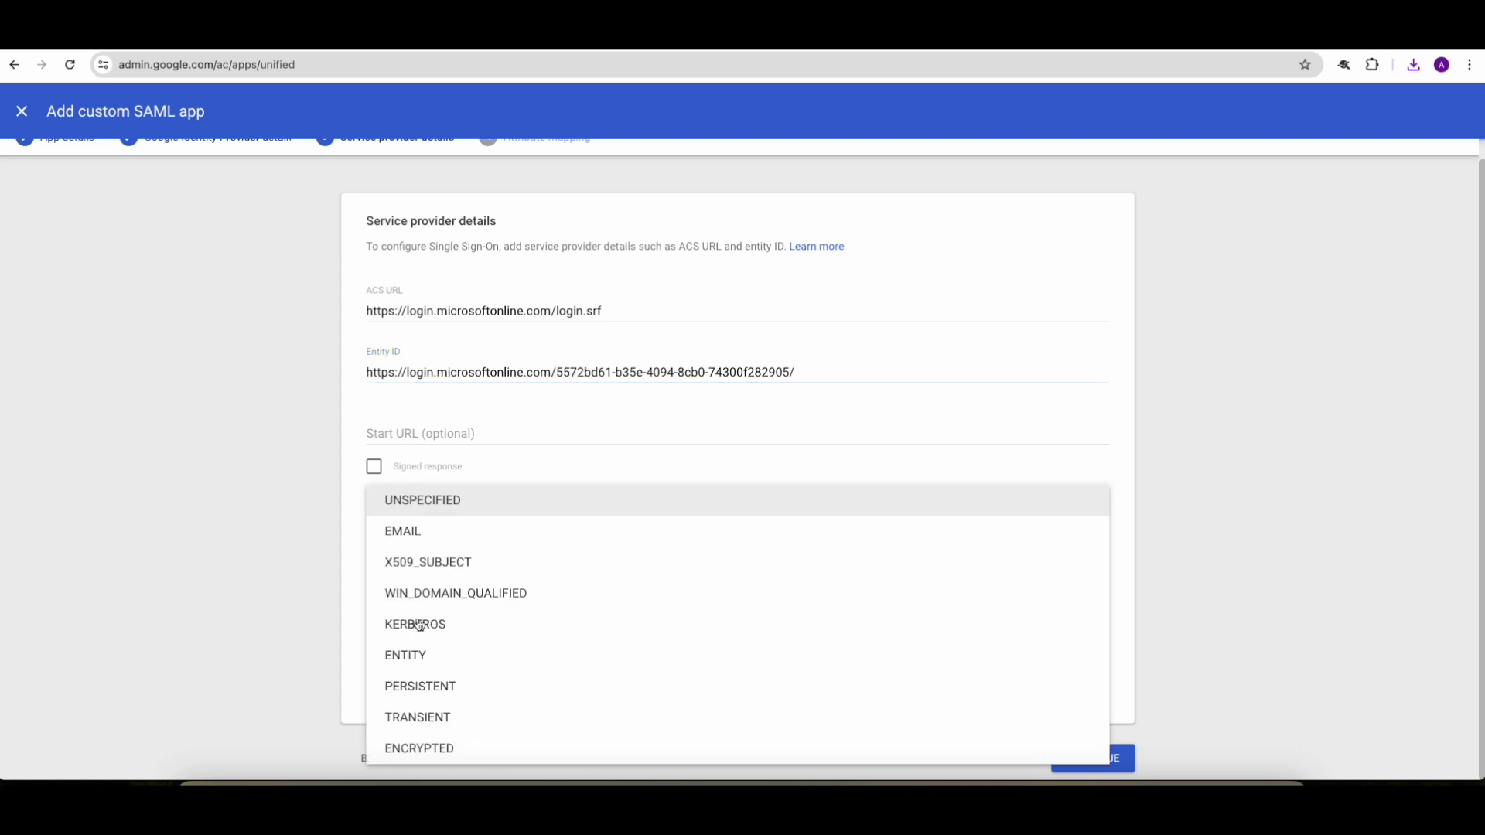
pyautogui.click(433, 687)
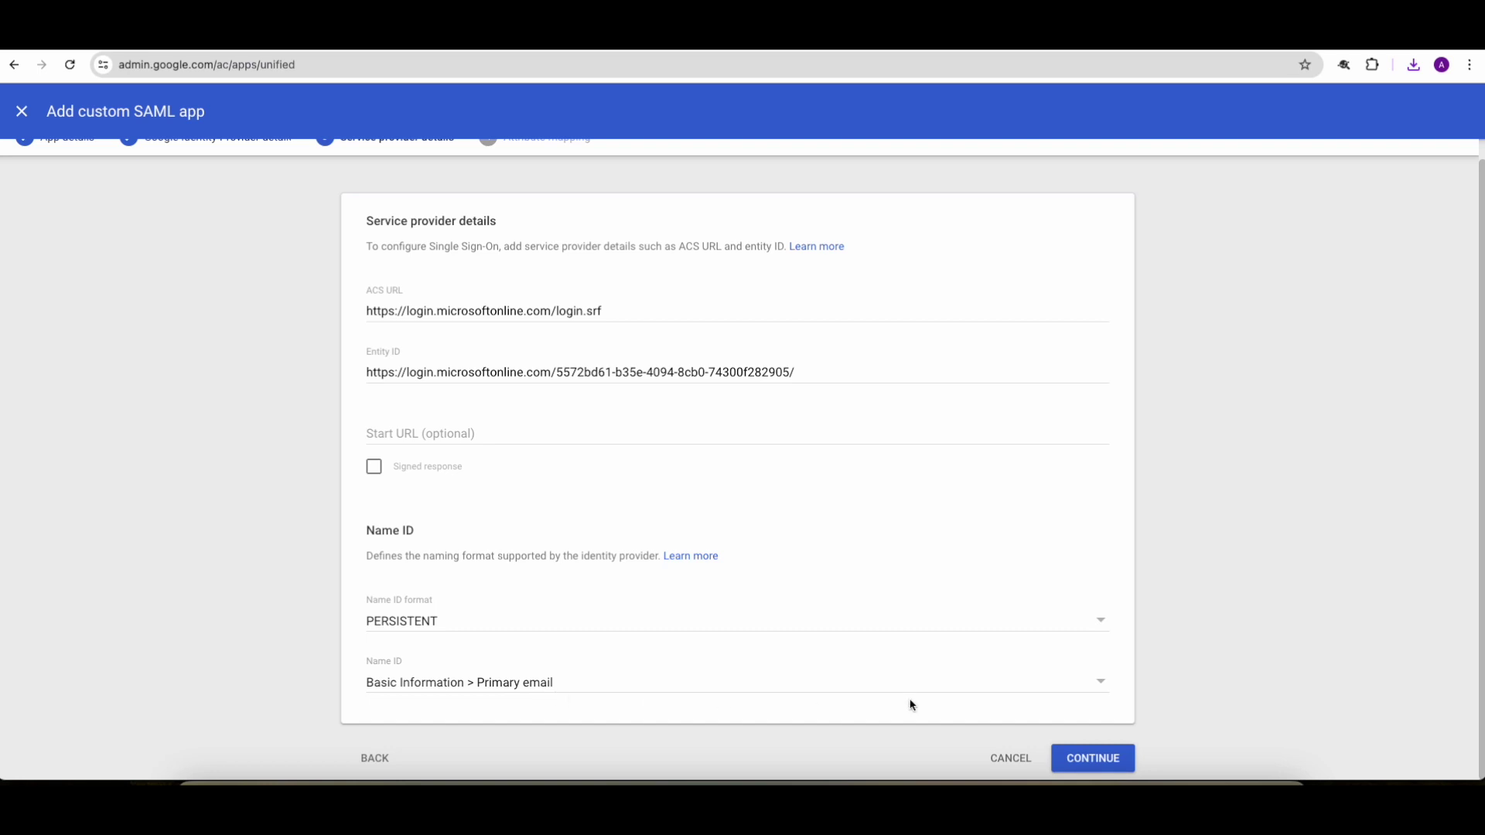
pyautogui.click(1093, 759)
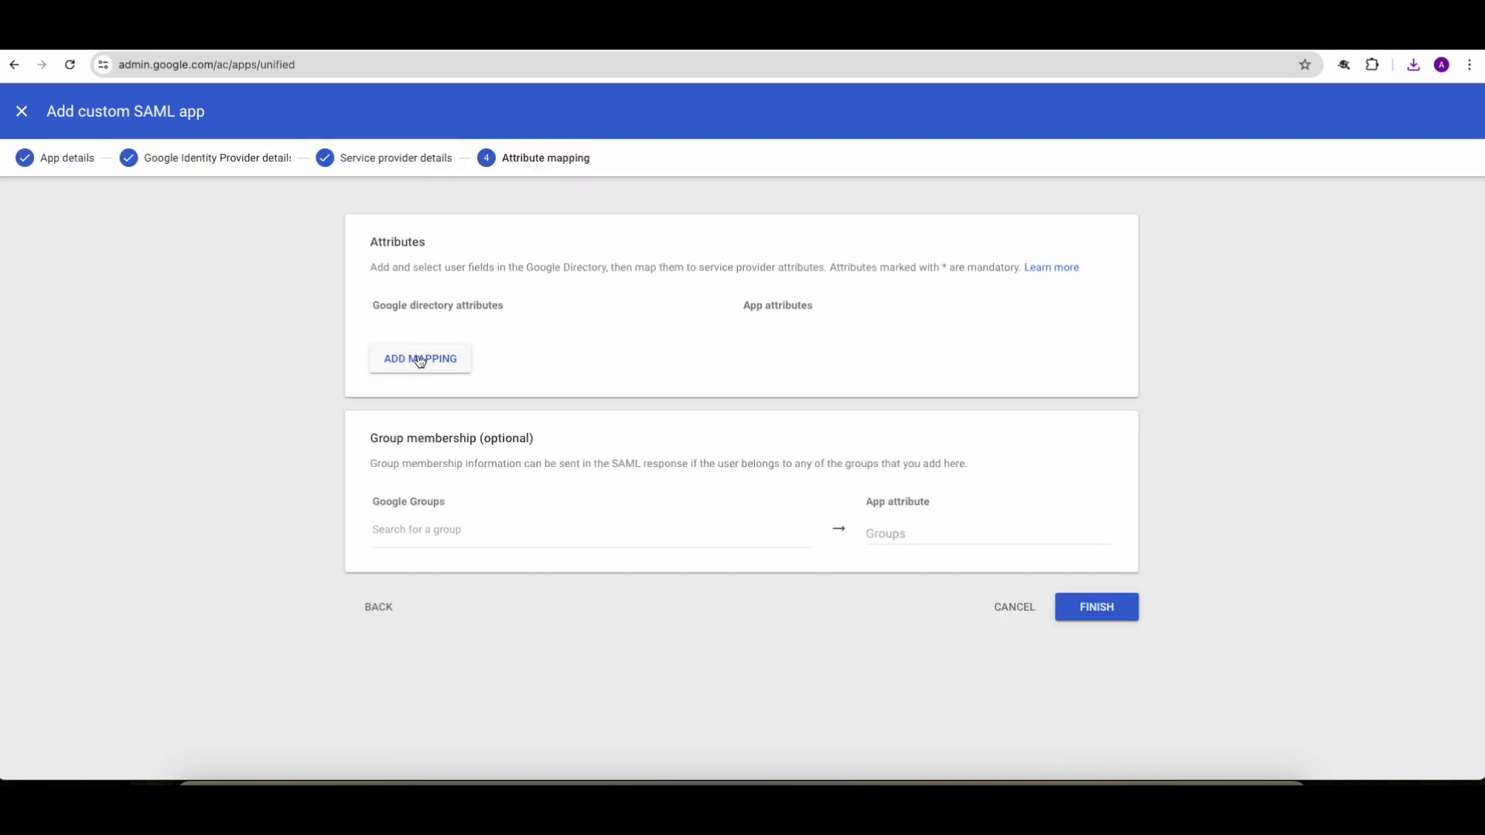
# Step: Map Primary email to the pasted xmlsoap emailaddress claim URL app attribute
pyautogui.click(430, 361)
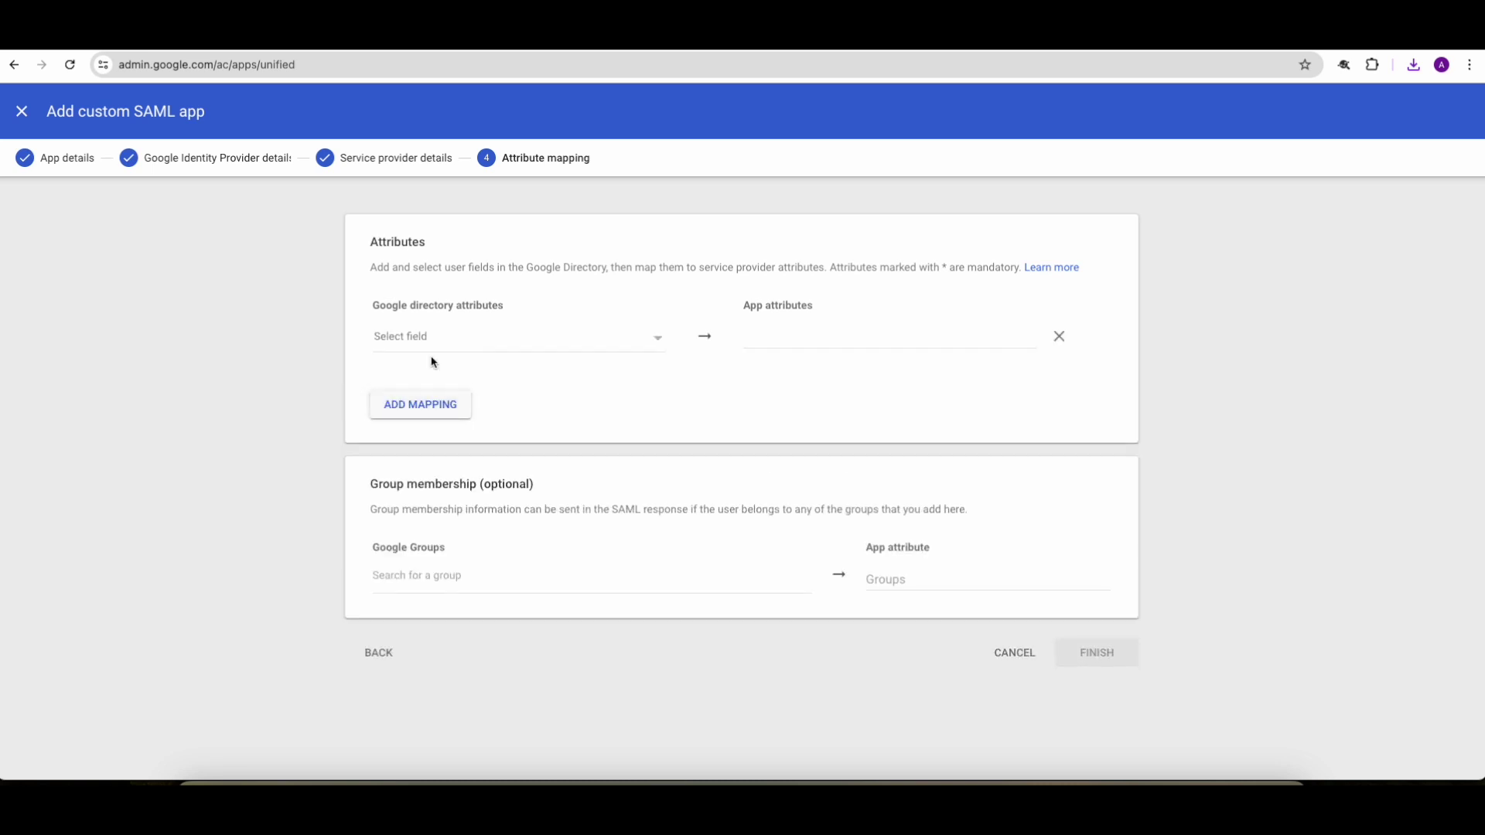
pyautogui.click(459, 342)
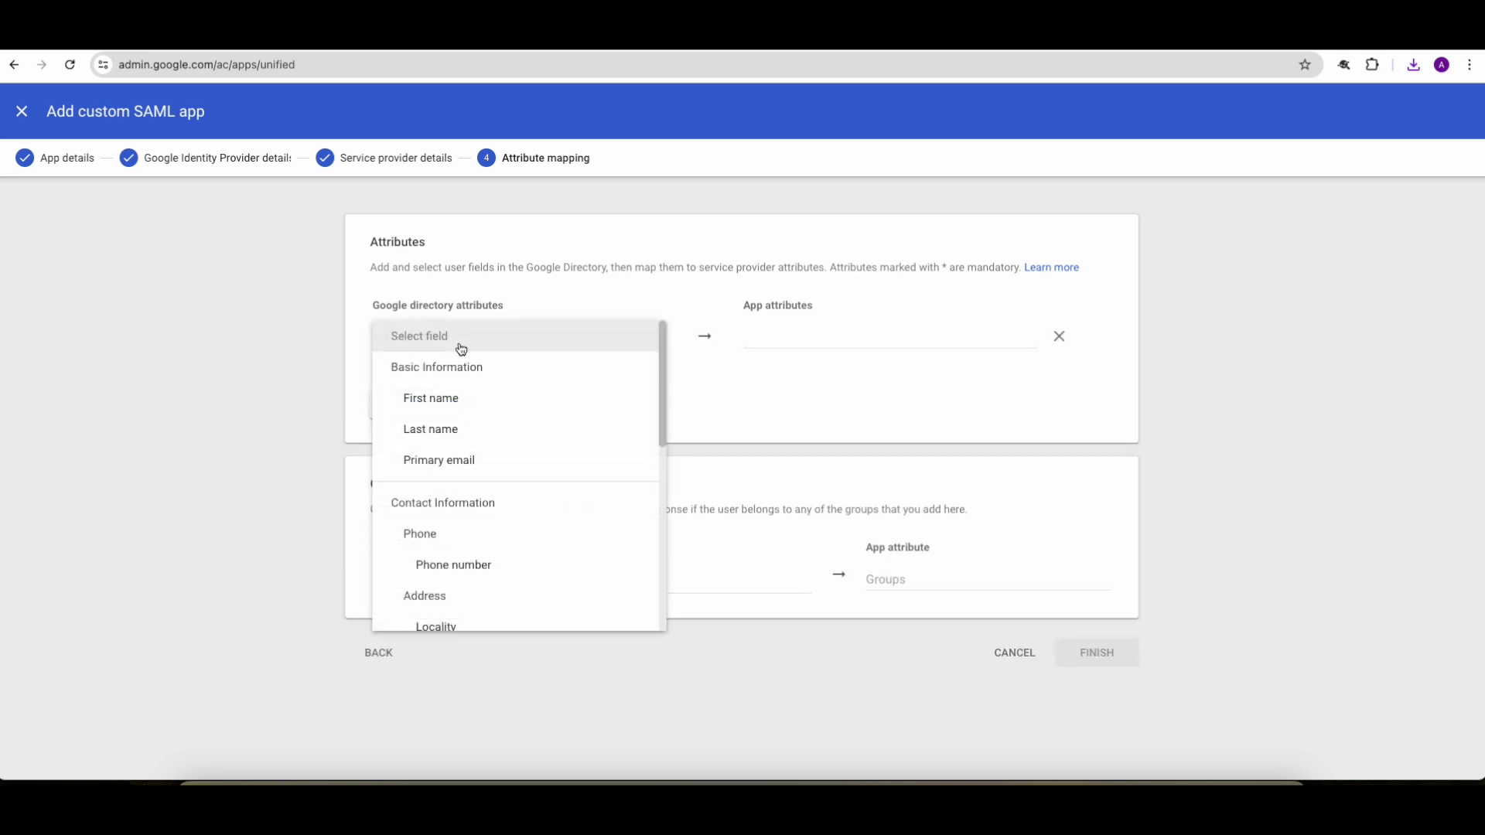
pyautogui.click(444, 461)
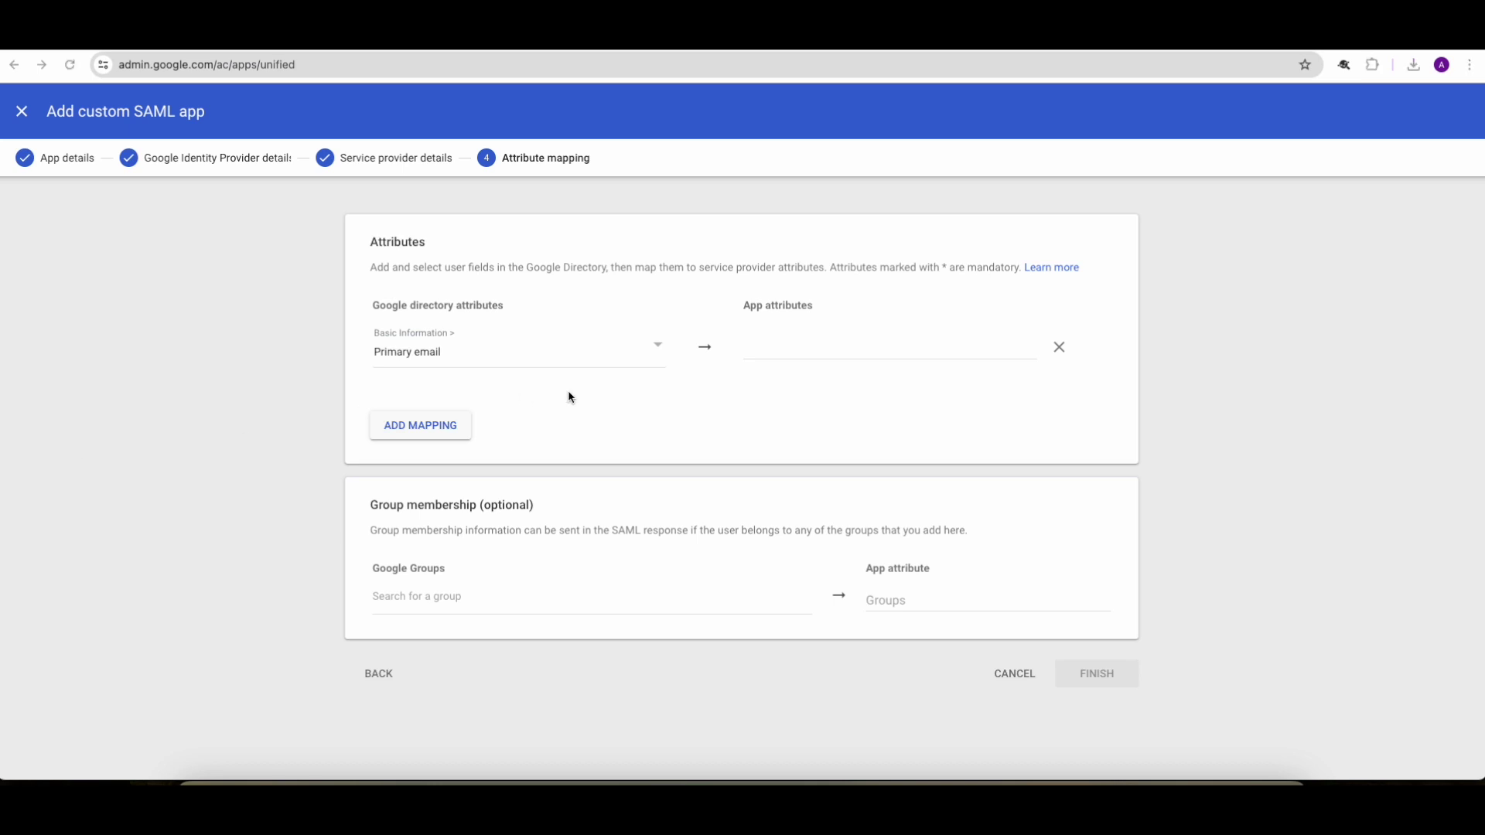
pyautogui.rightClick(778, 347)
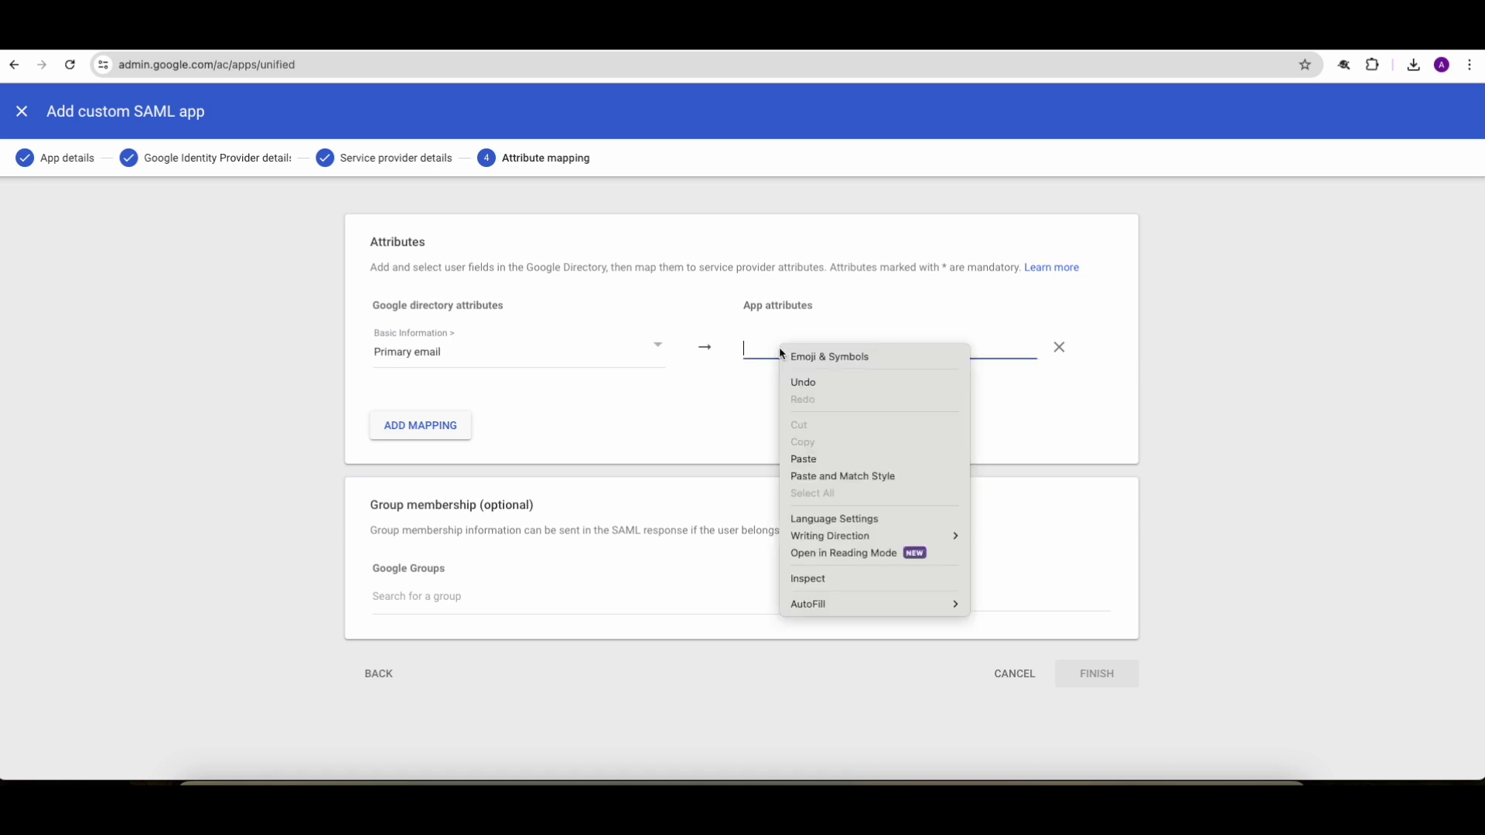
pyautogui.click(826, 461)
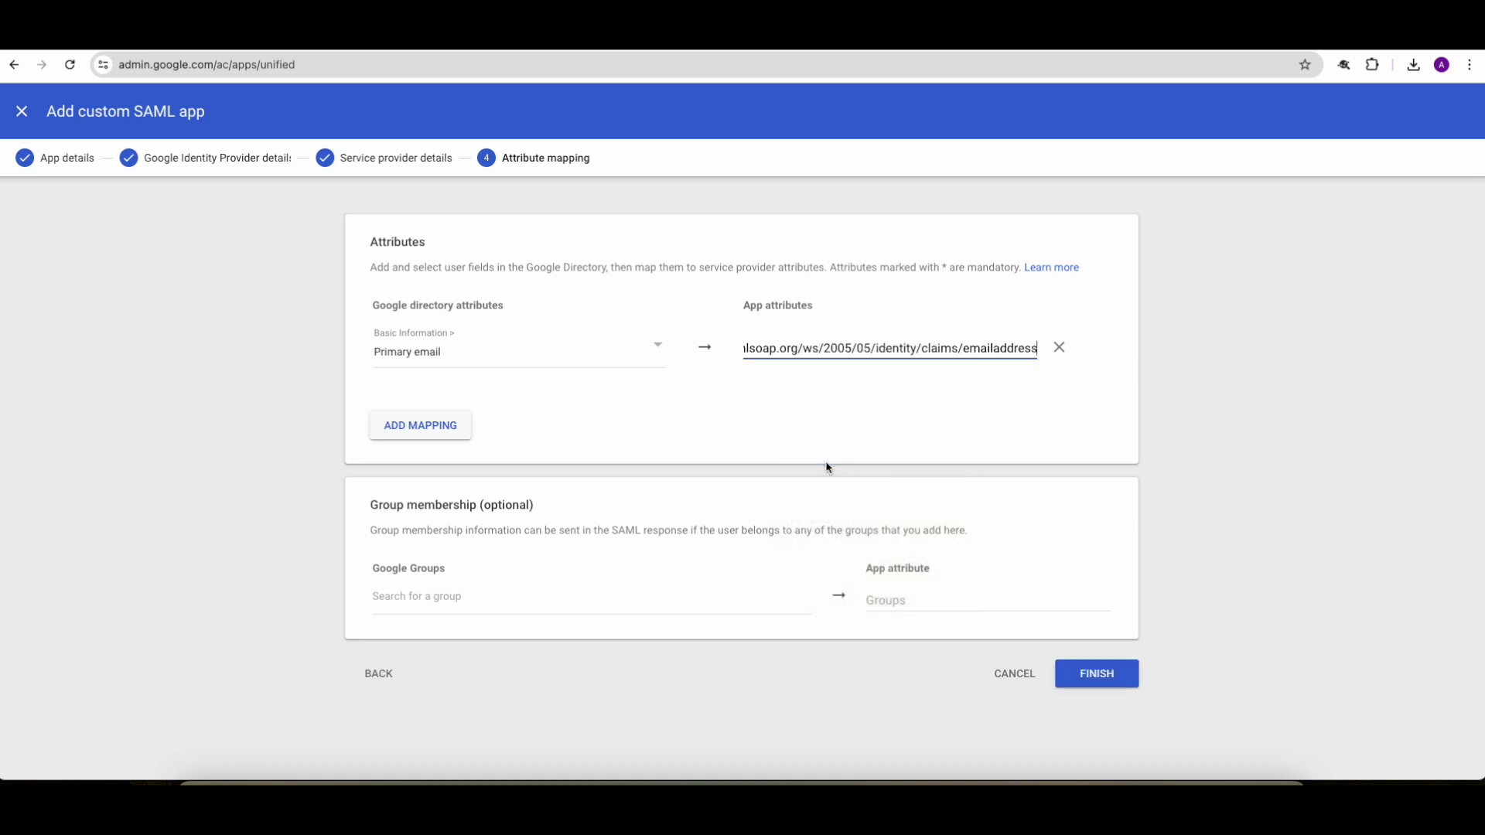
pyautogui.moveTo(784, 345); pyautogui.dragTo(1040, 348)
pyautogui.click(770, 348)
pyautogui.click(998, 348)
# Step: Finish the SAML app, then reload admin.google.com and open Web and mobile apps
pyautogui.click(1096, 680)
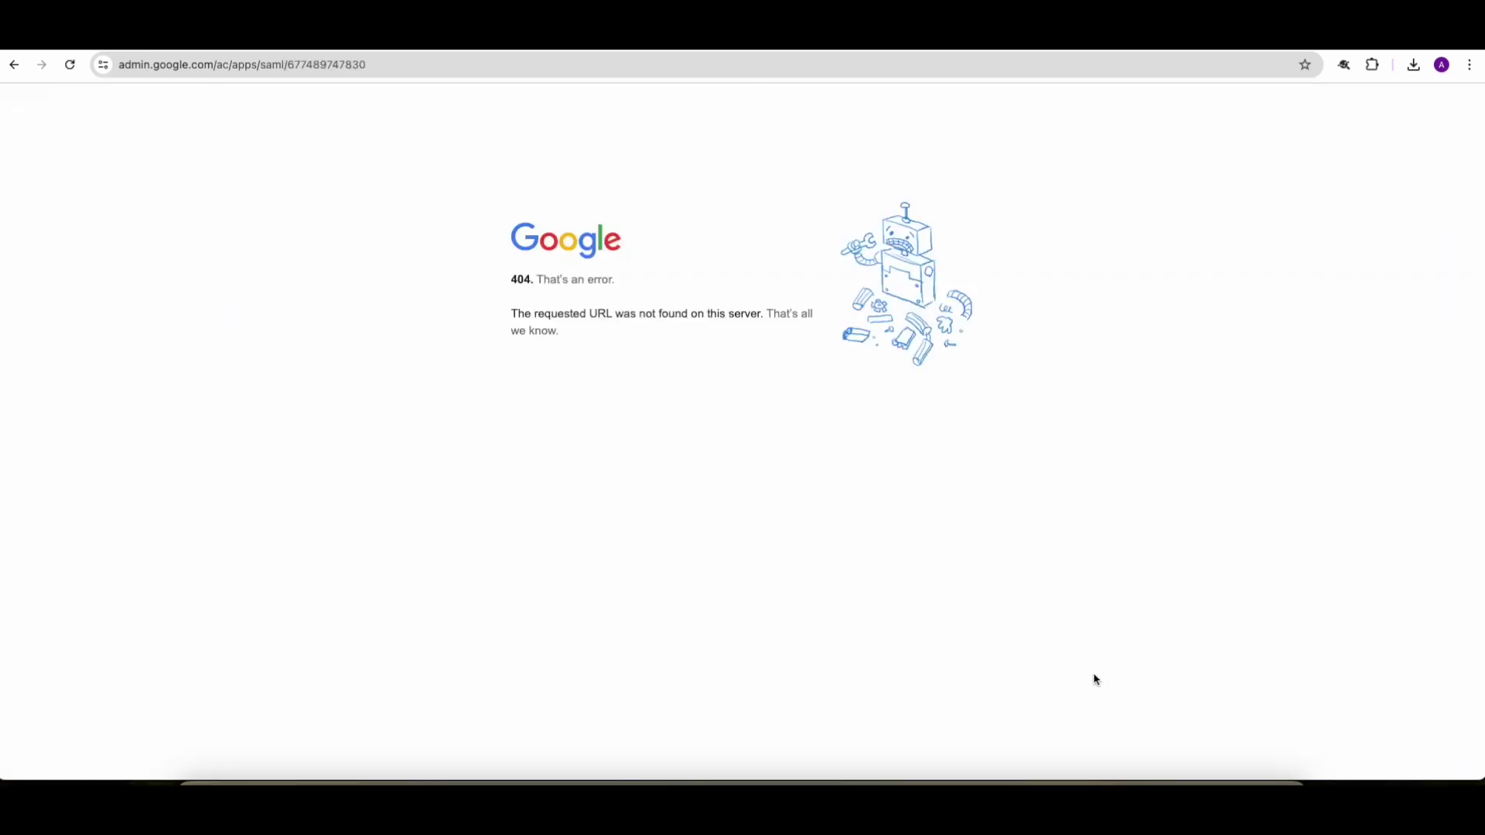
pyautogui.click(147, 67)
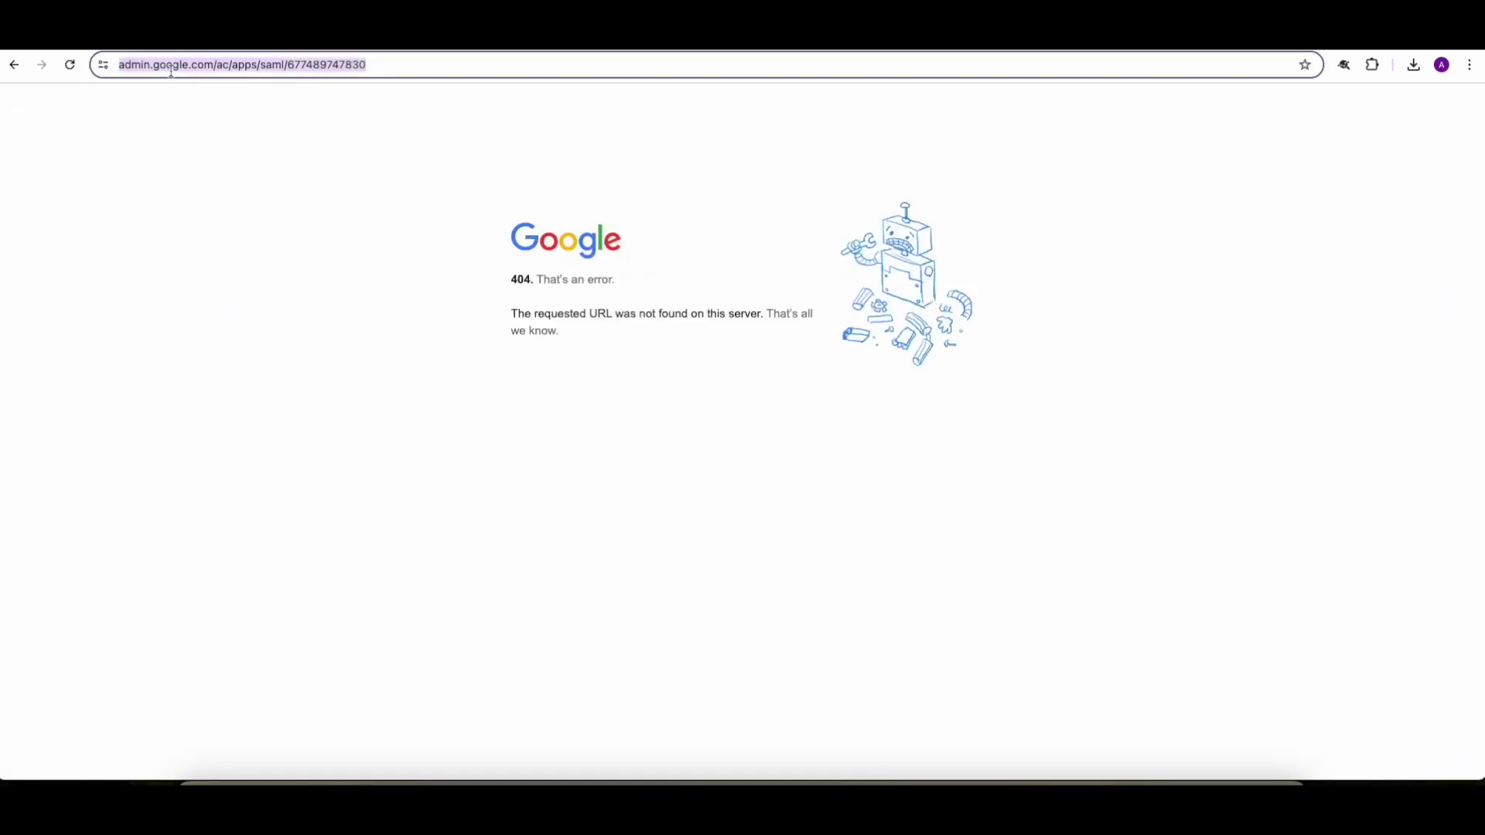
pyautogui.click(240, 68)
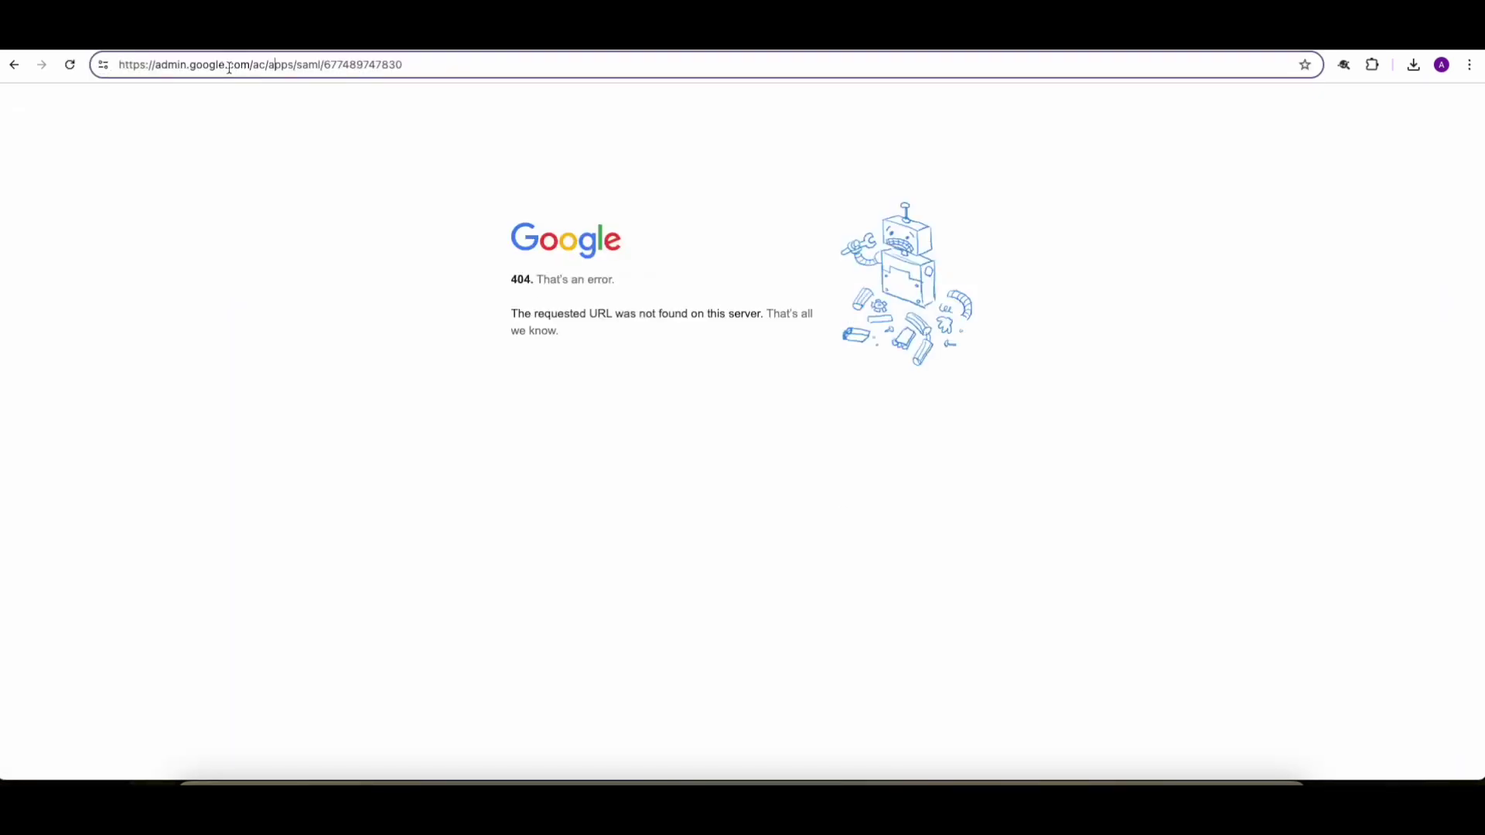
pyautogui.moveTo(253, 67); pyautogui.dragTo(529, 78)
pyautogui.press('BackSpace')
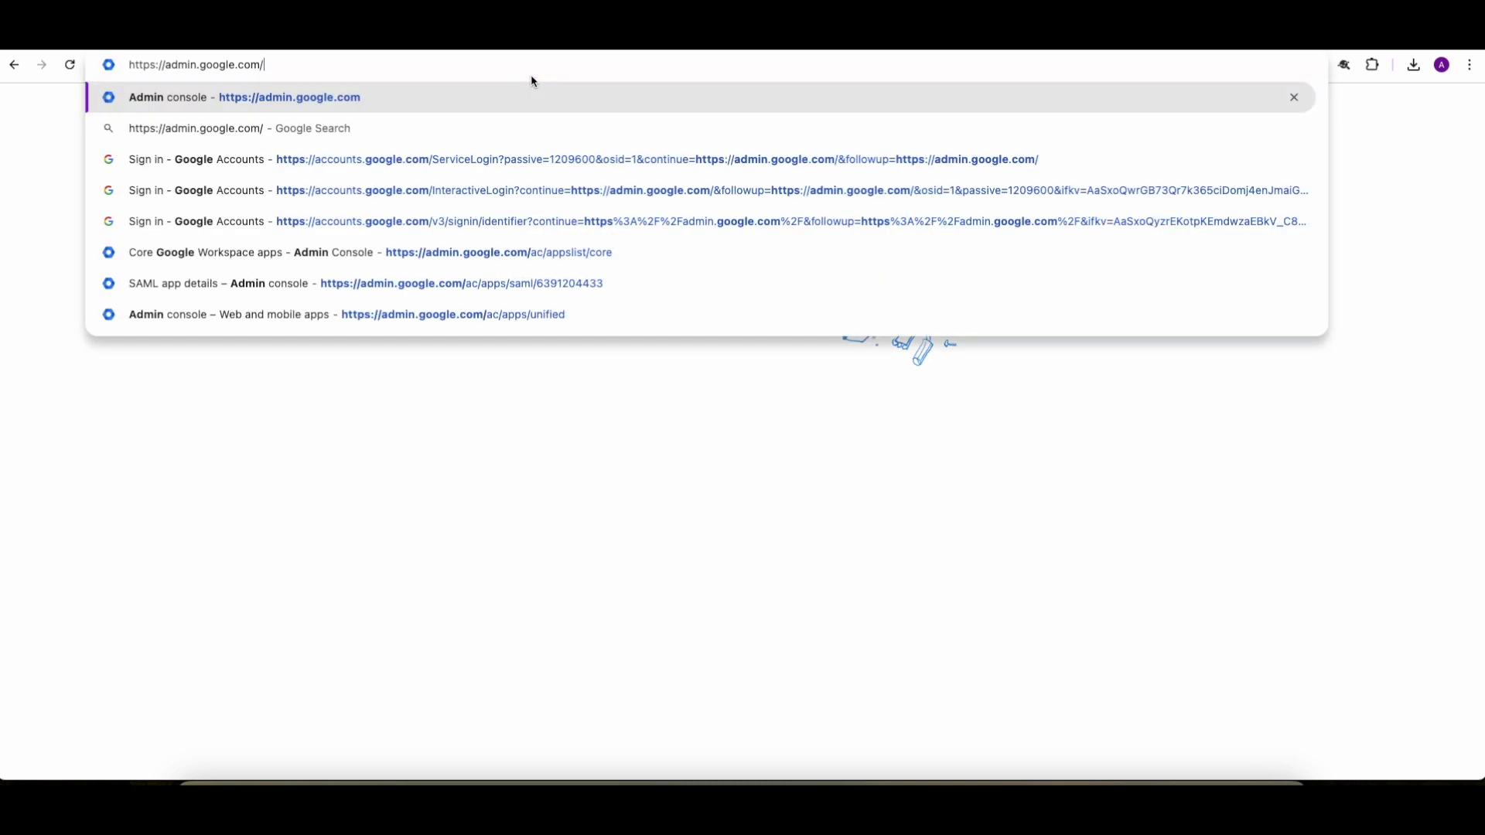
pyautogui.press('Return')
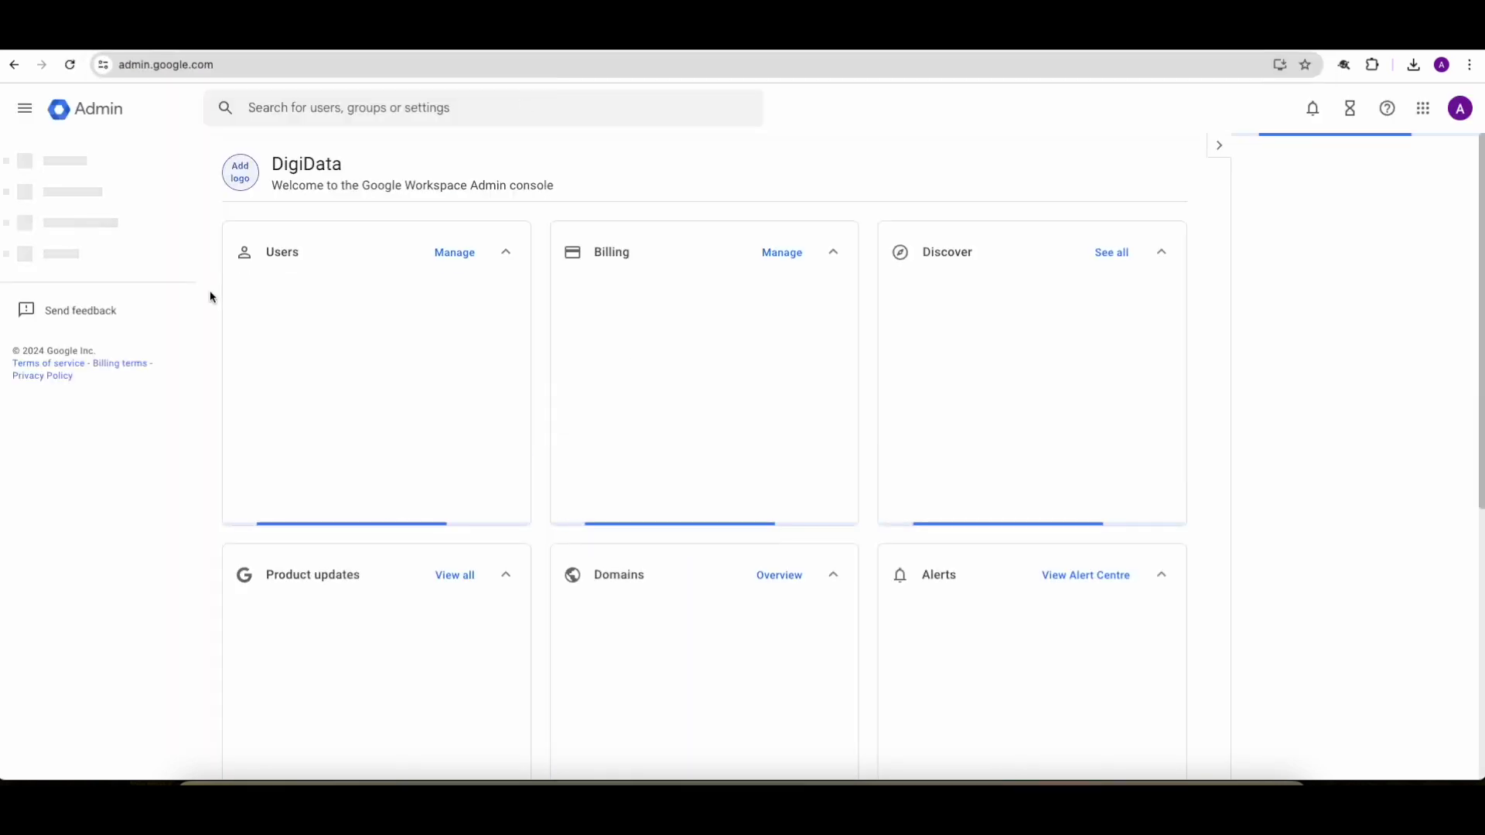
pyautogui.click(6, 258)
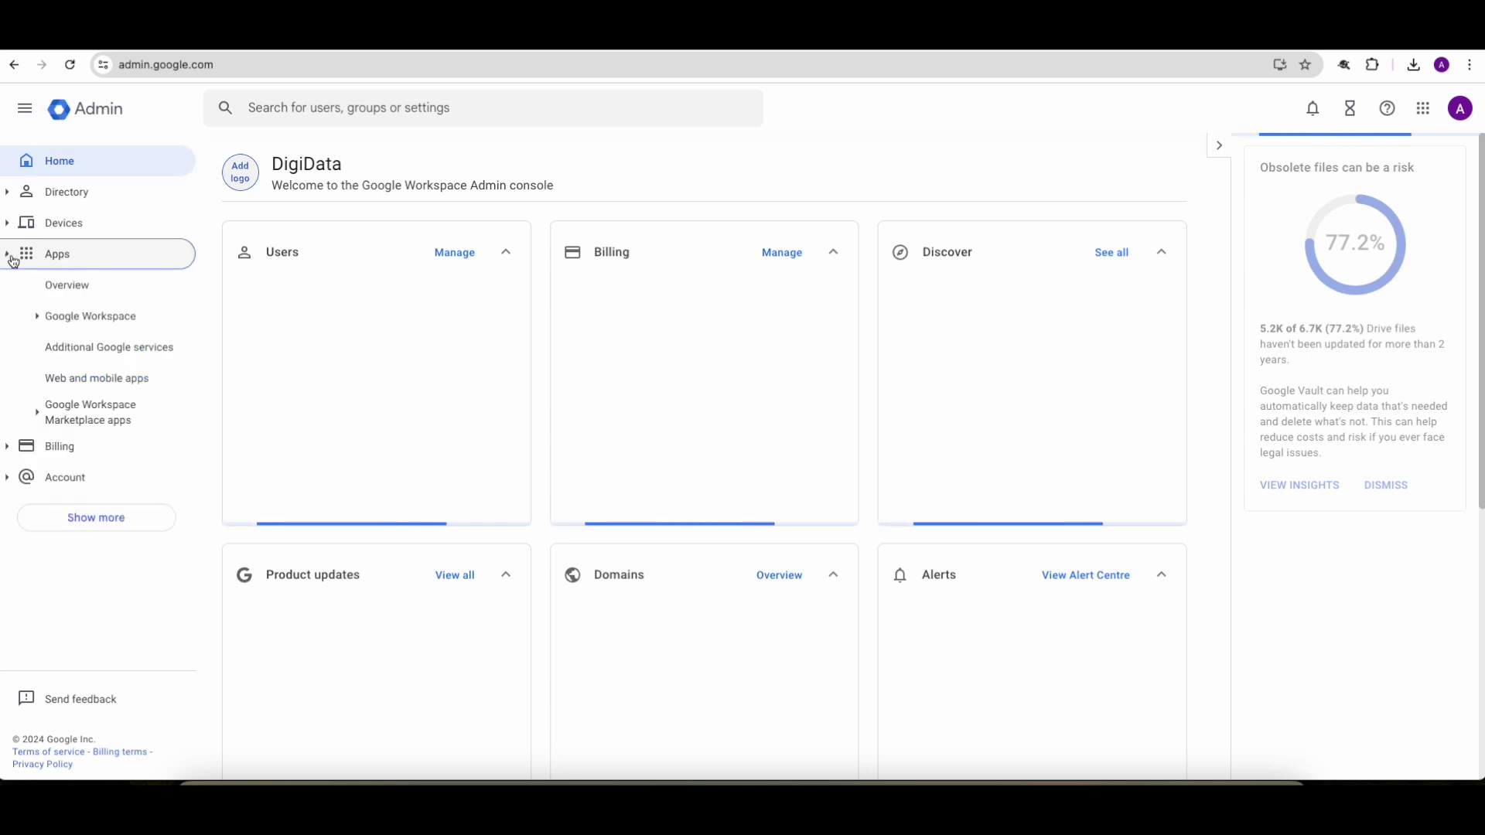
pyautogui.click(98, 378)
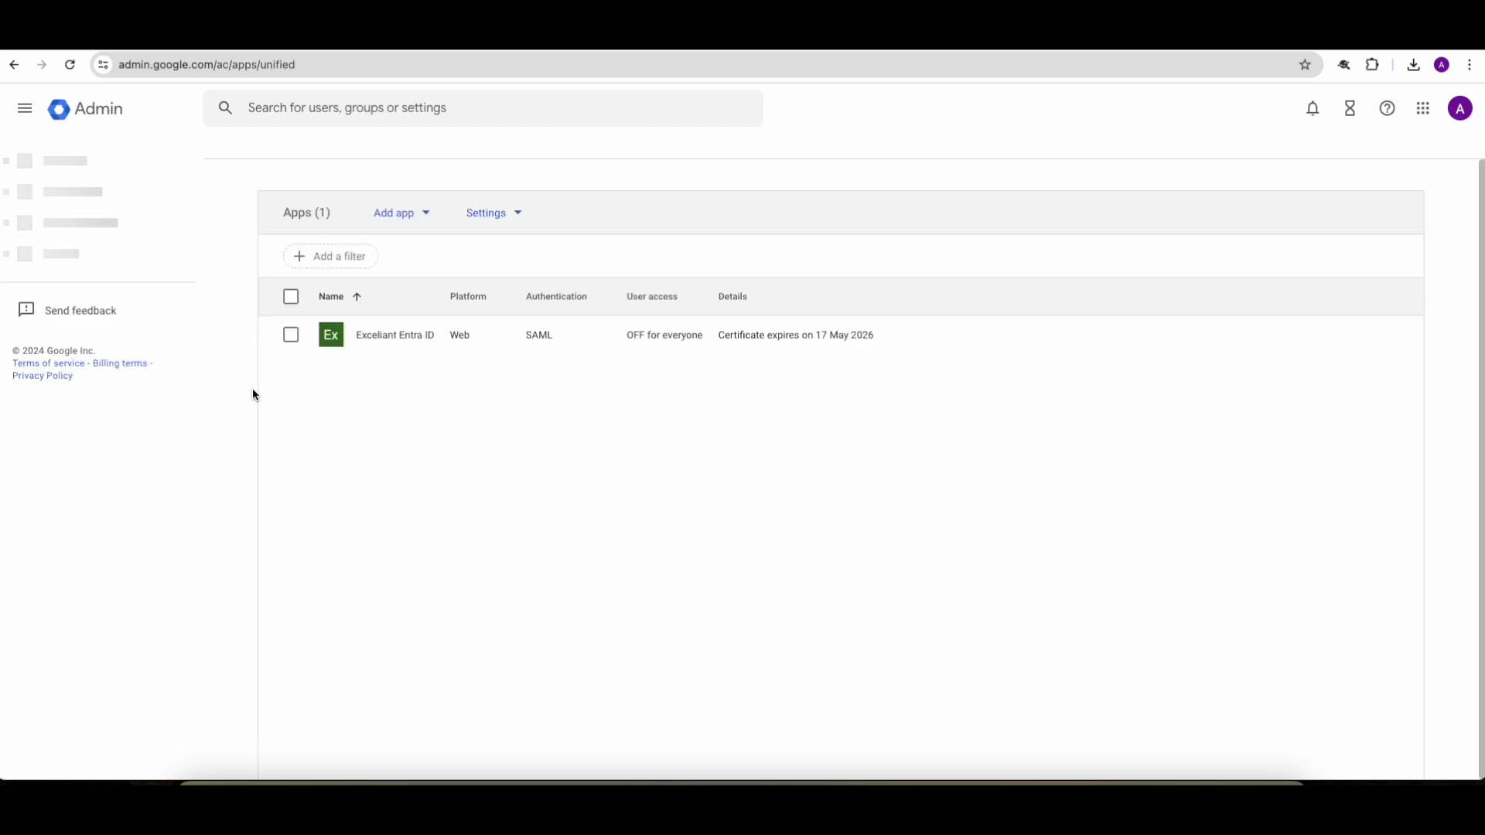
# Step: Set Exceliant Entra ID's user access to ON for everyone and save
pyautogui.click(385, 337)
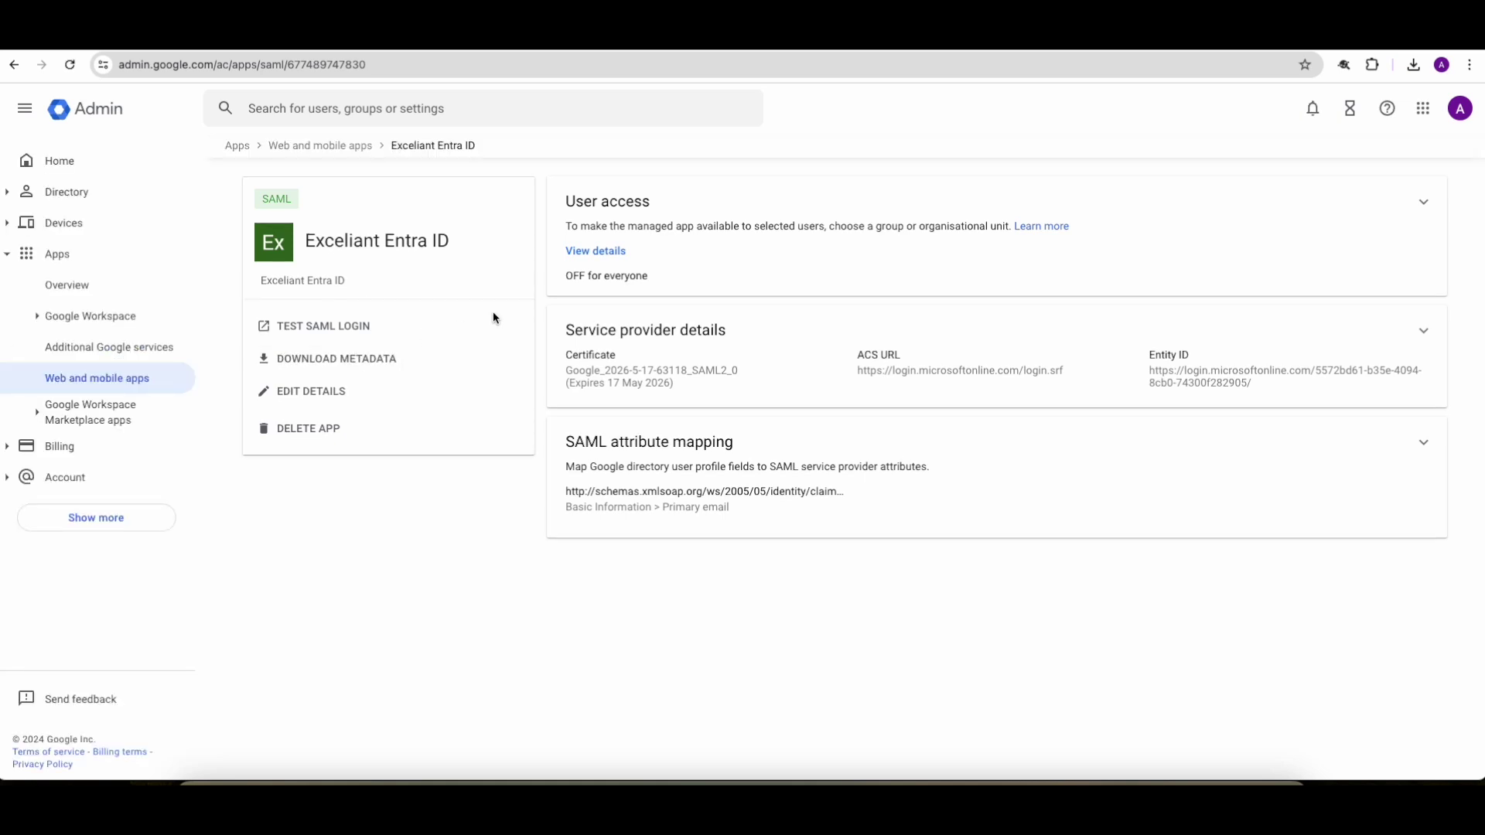
pyautogui.moveTo(569, 284); pyautogui.dragTo(665, 291)
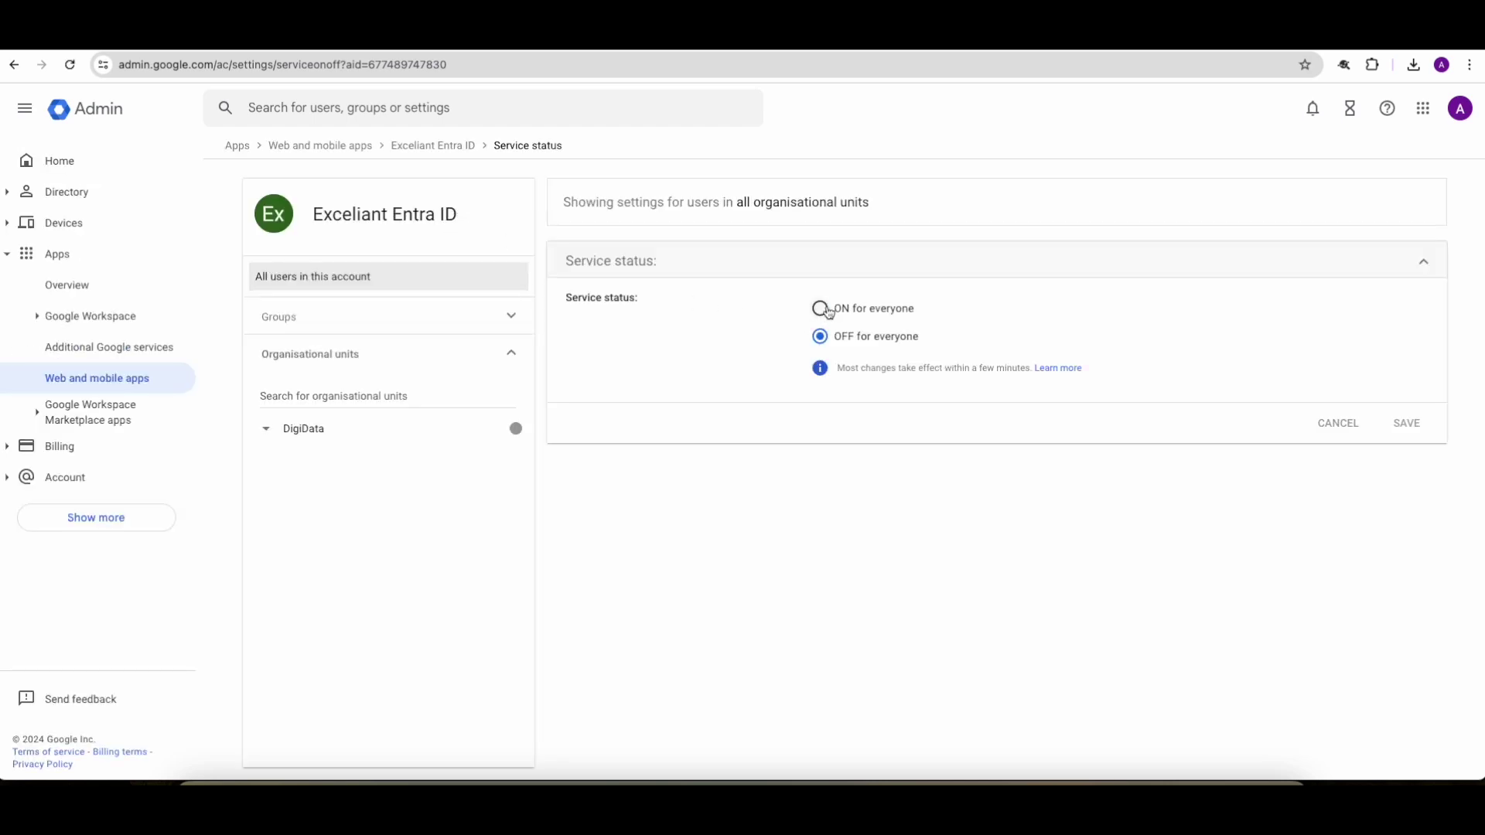
pyautogui.click(826, 310)
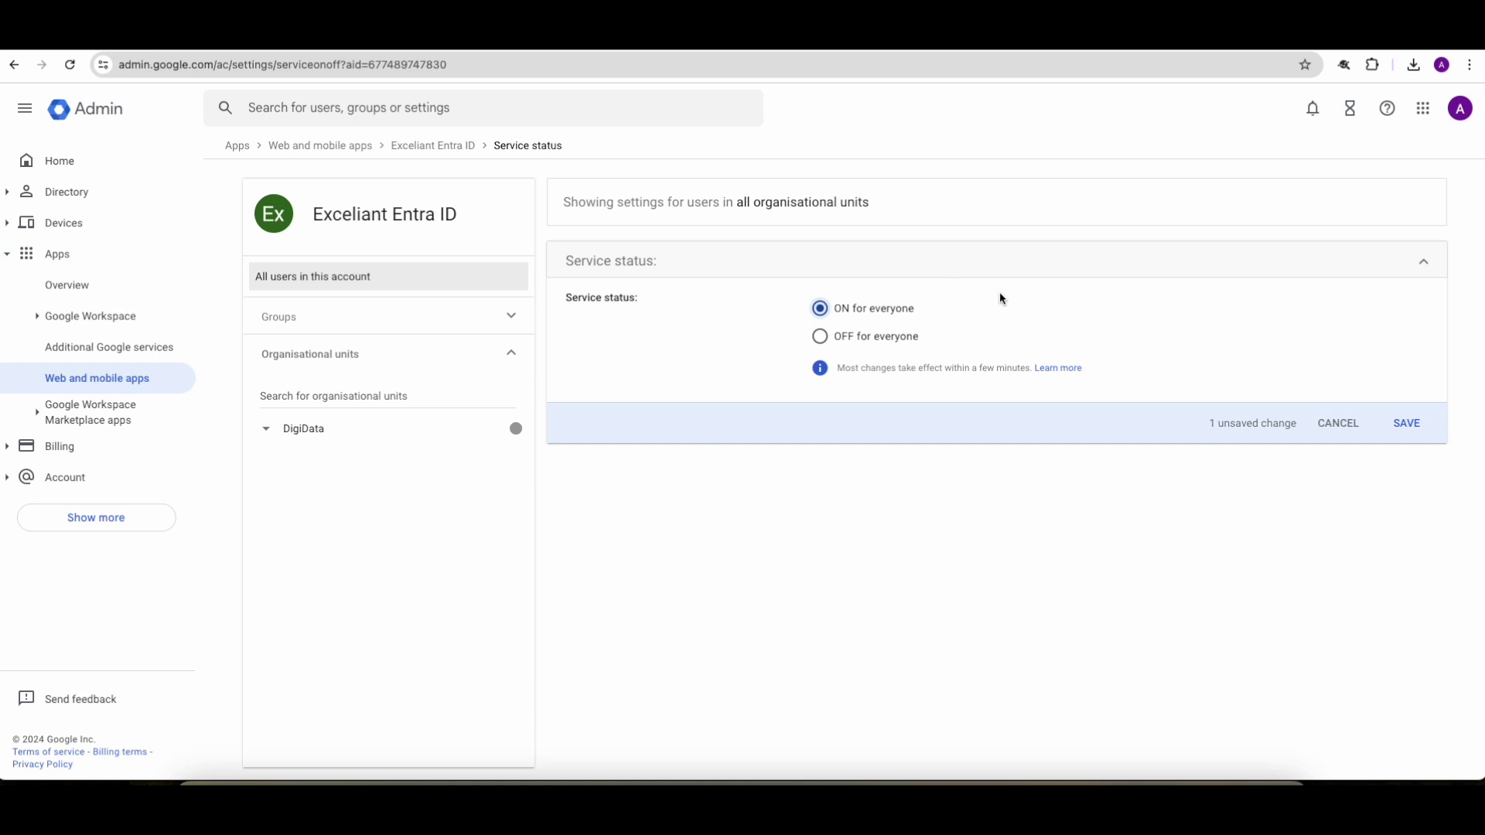
pyautogui.click(1407, 424)
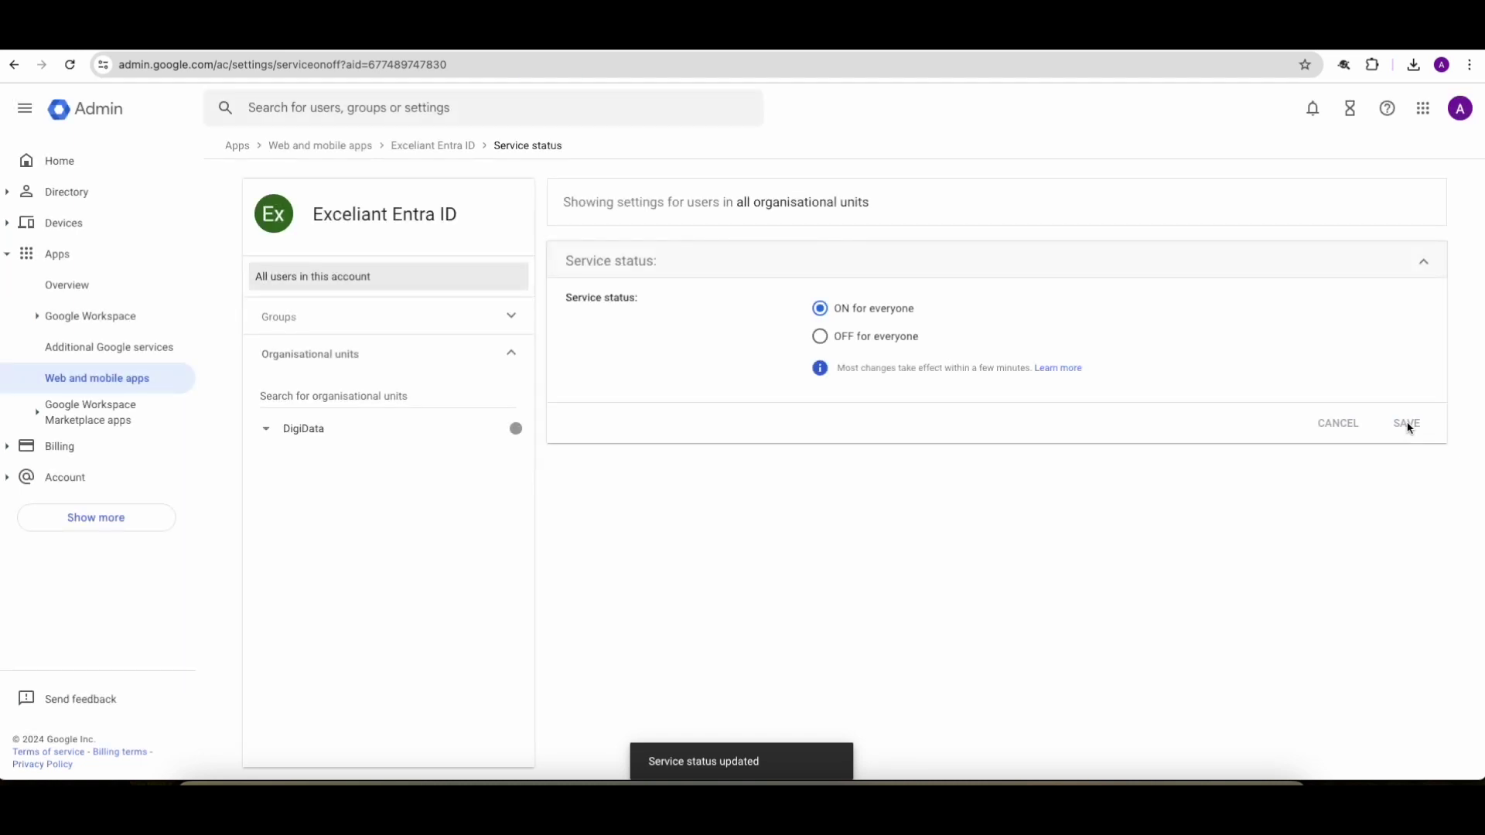
# Step: Reopen Exceliant Entra ID from the apps list to verify it is ON
pyautogui.click(122, 385)
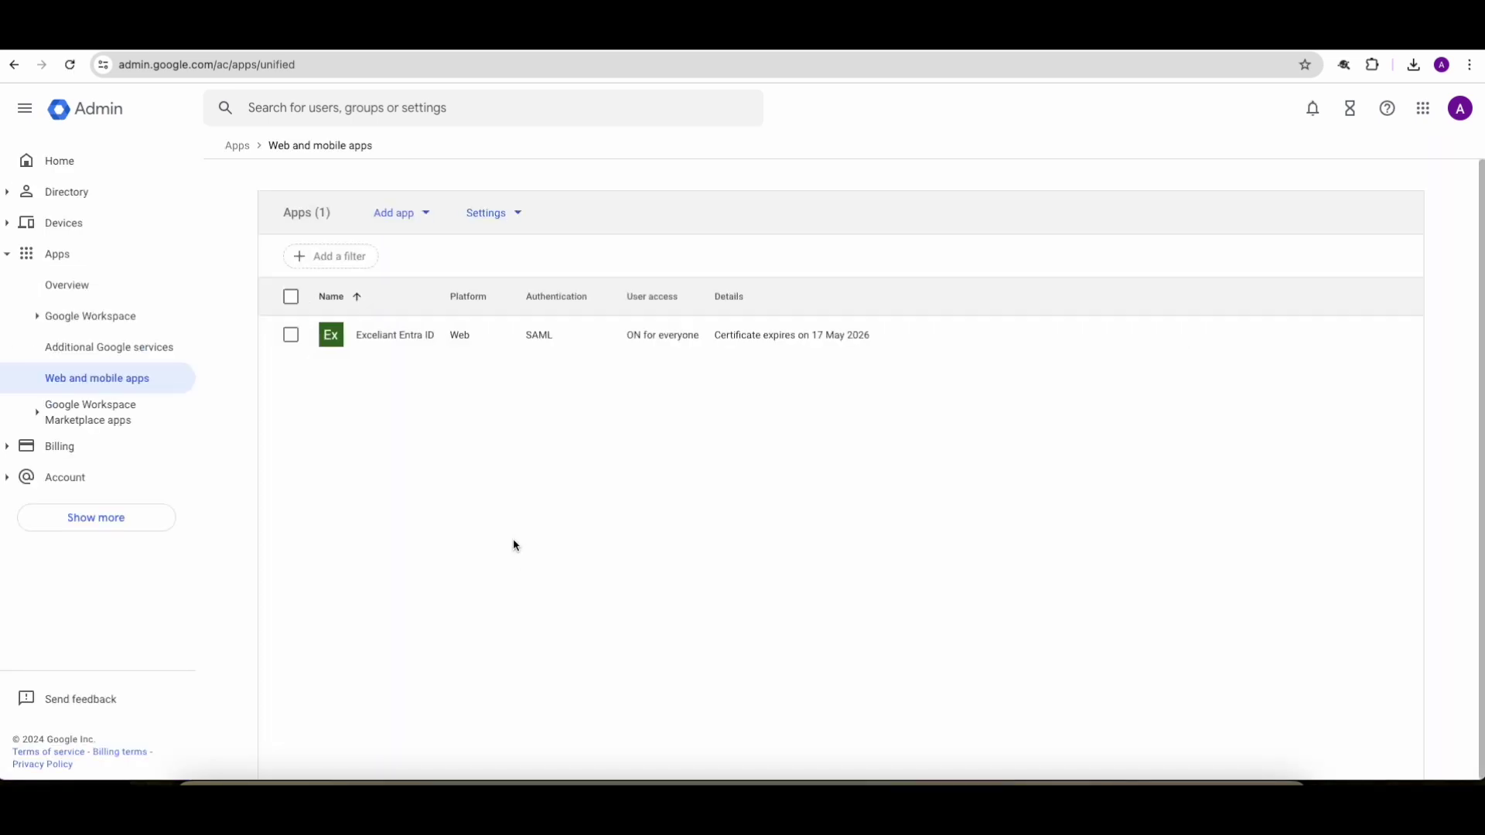
pyautogui.click(396, 338)
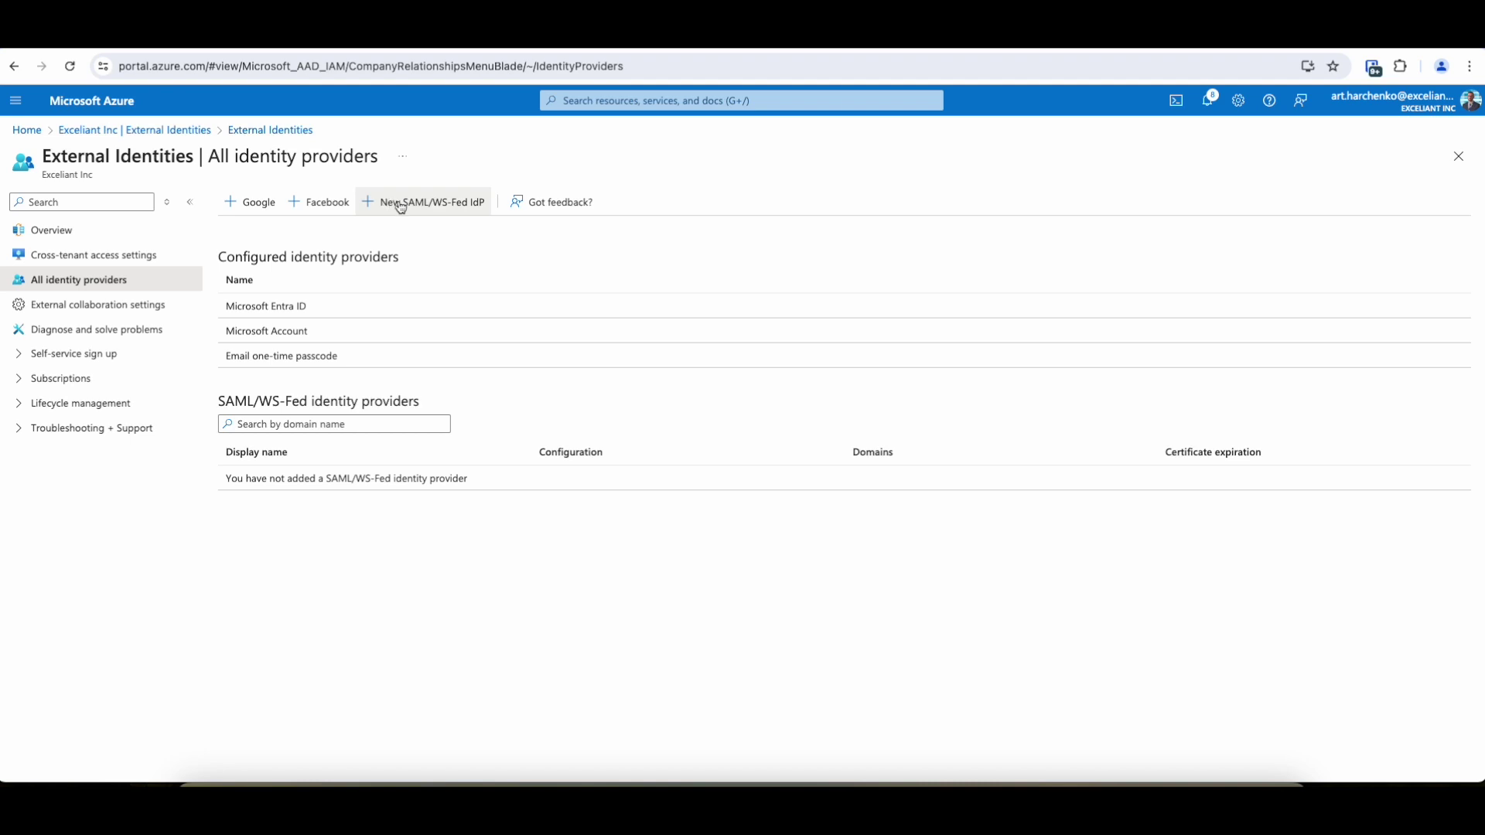
# Step: Start a new SAML IdP named DigiData Gsuite with domain digidata.ca
pyautogui.click(440, 203)
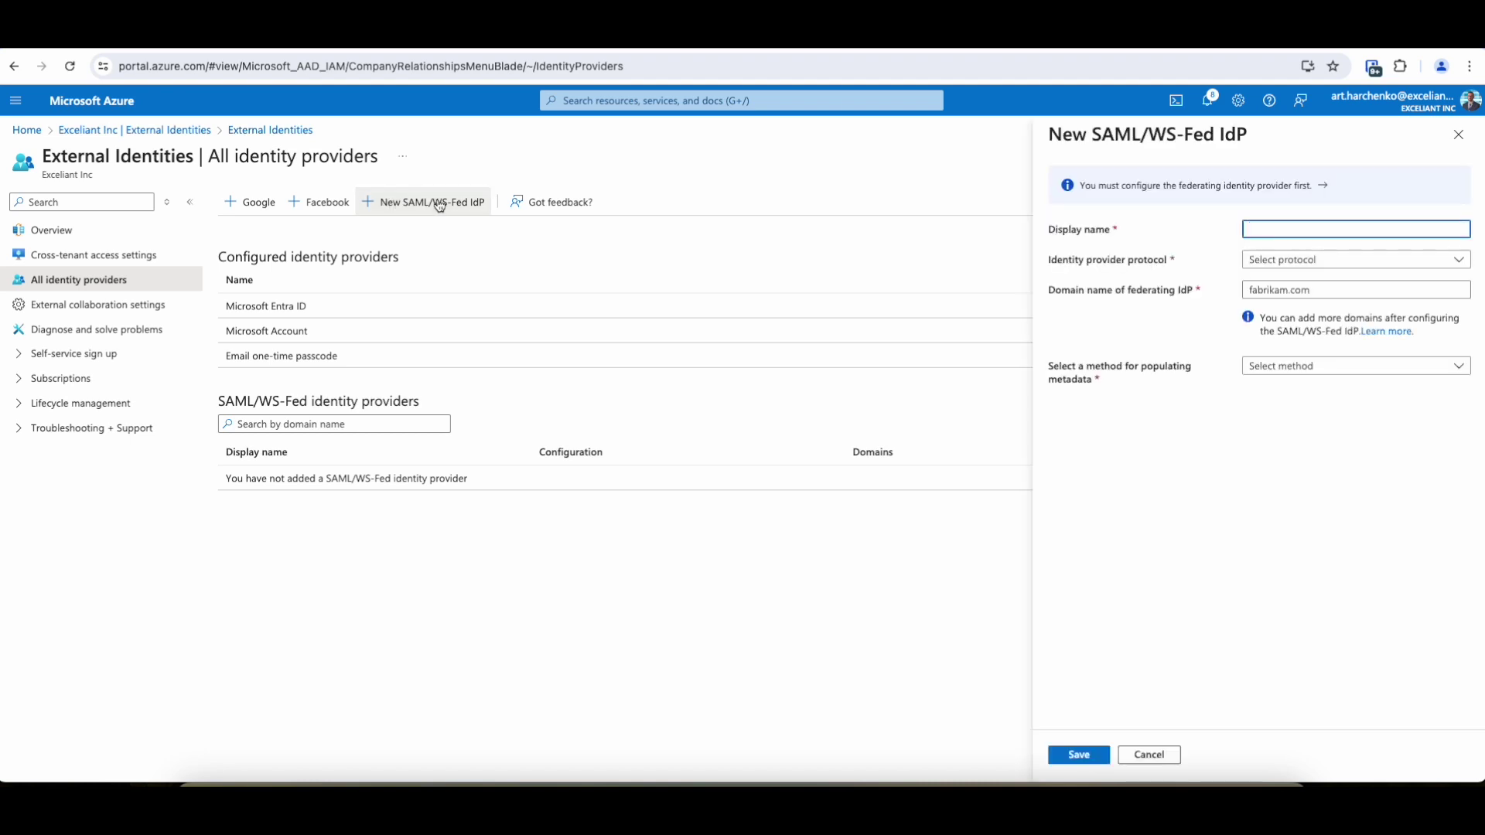
pyautogui.write('DigiData Gsuite')
pyautogui.click(1311, 263)
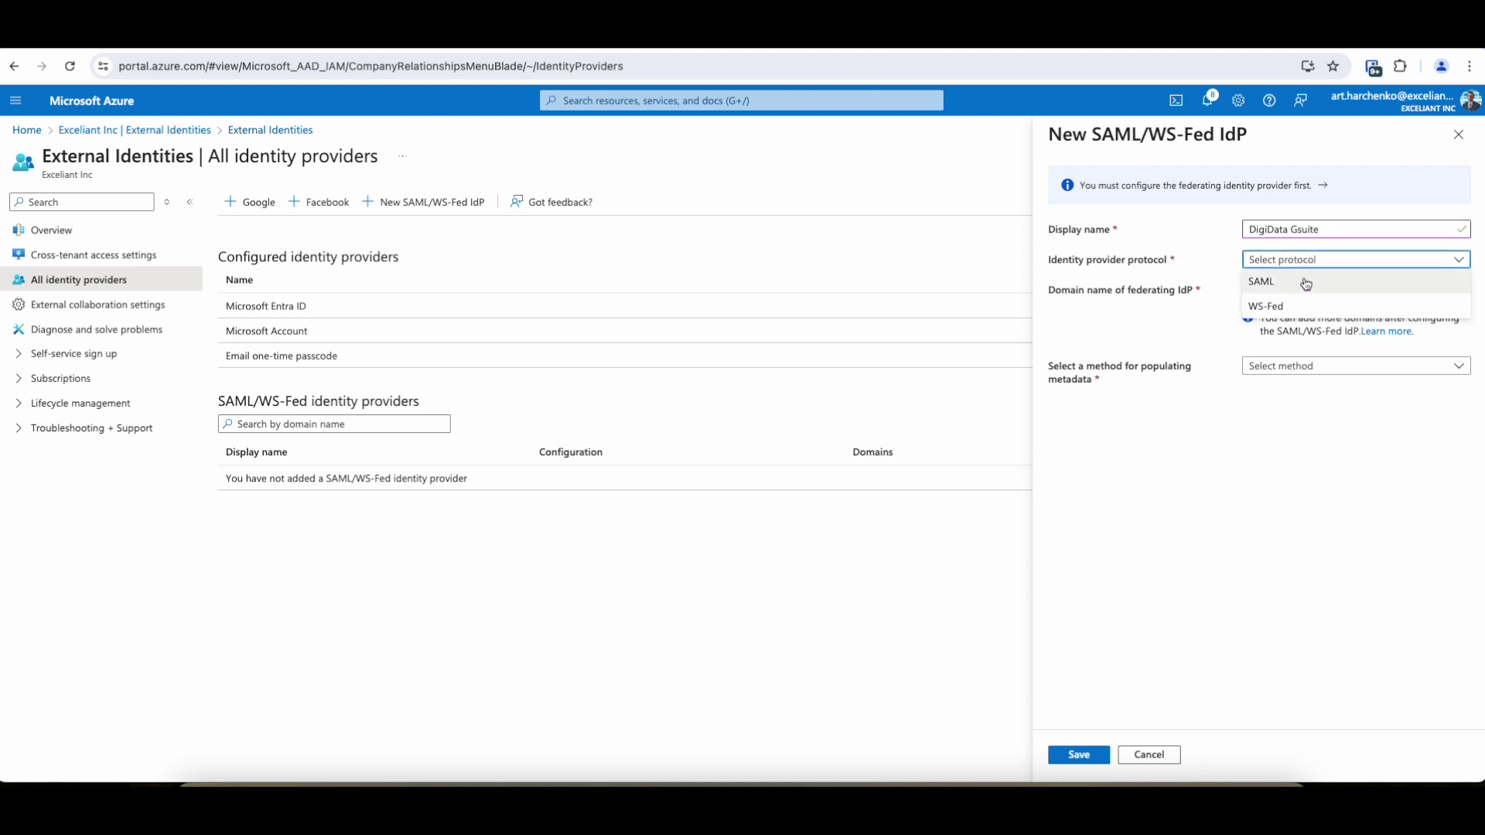
pyautogui.click(1306, 283)
pyautogui.click(1310, 289)
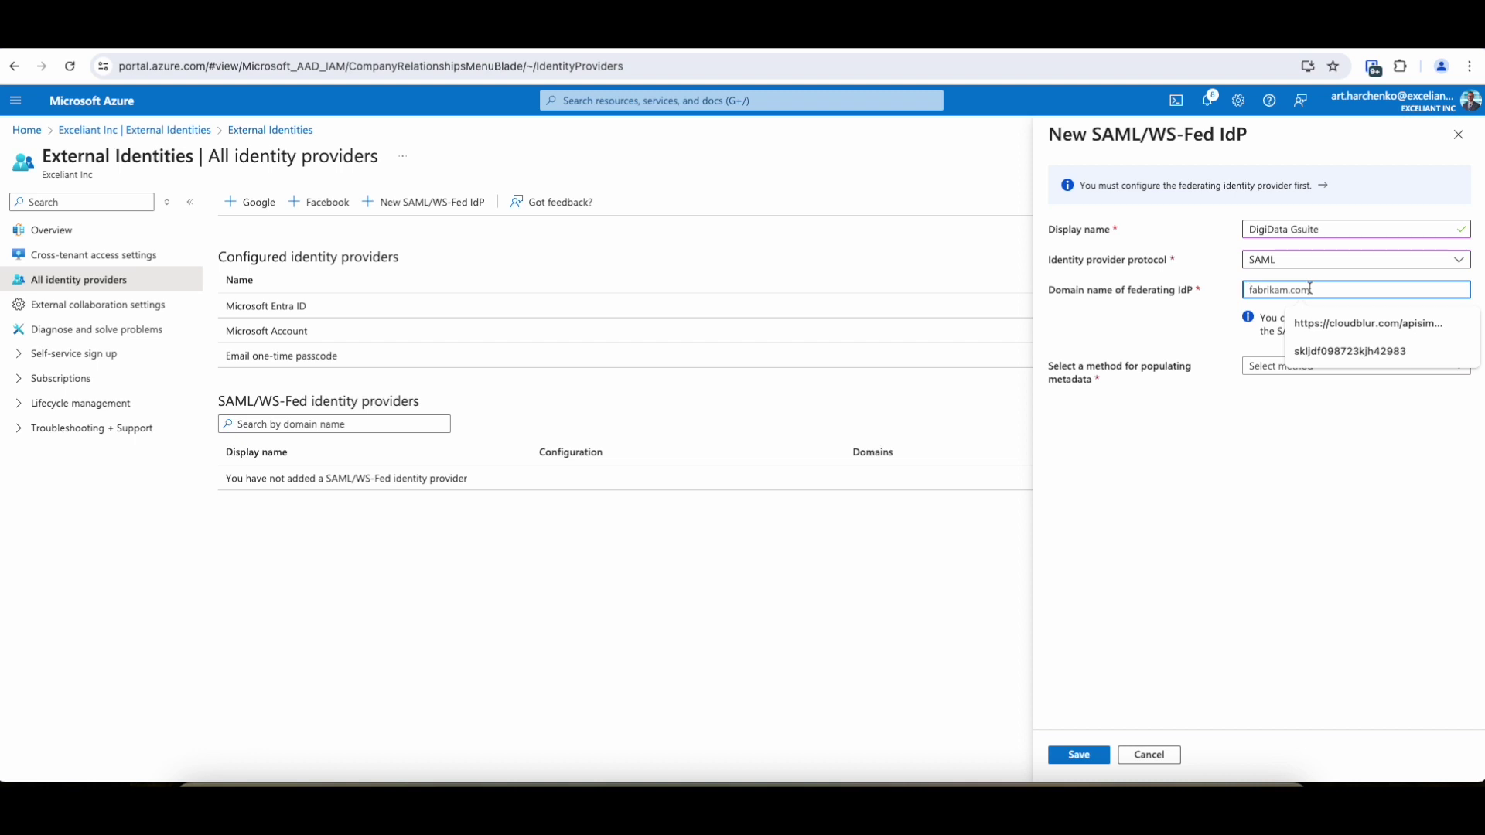
pyautogui.write('diti')
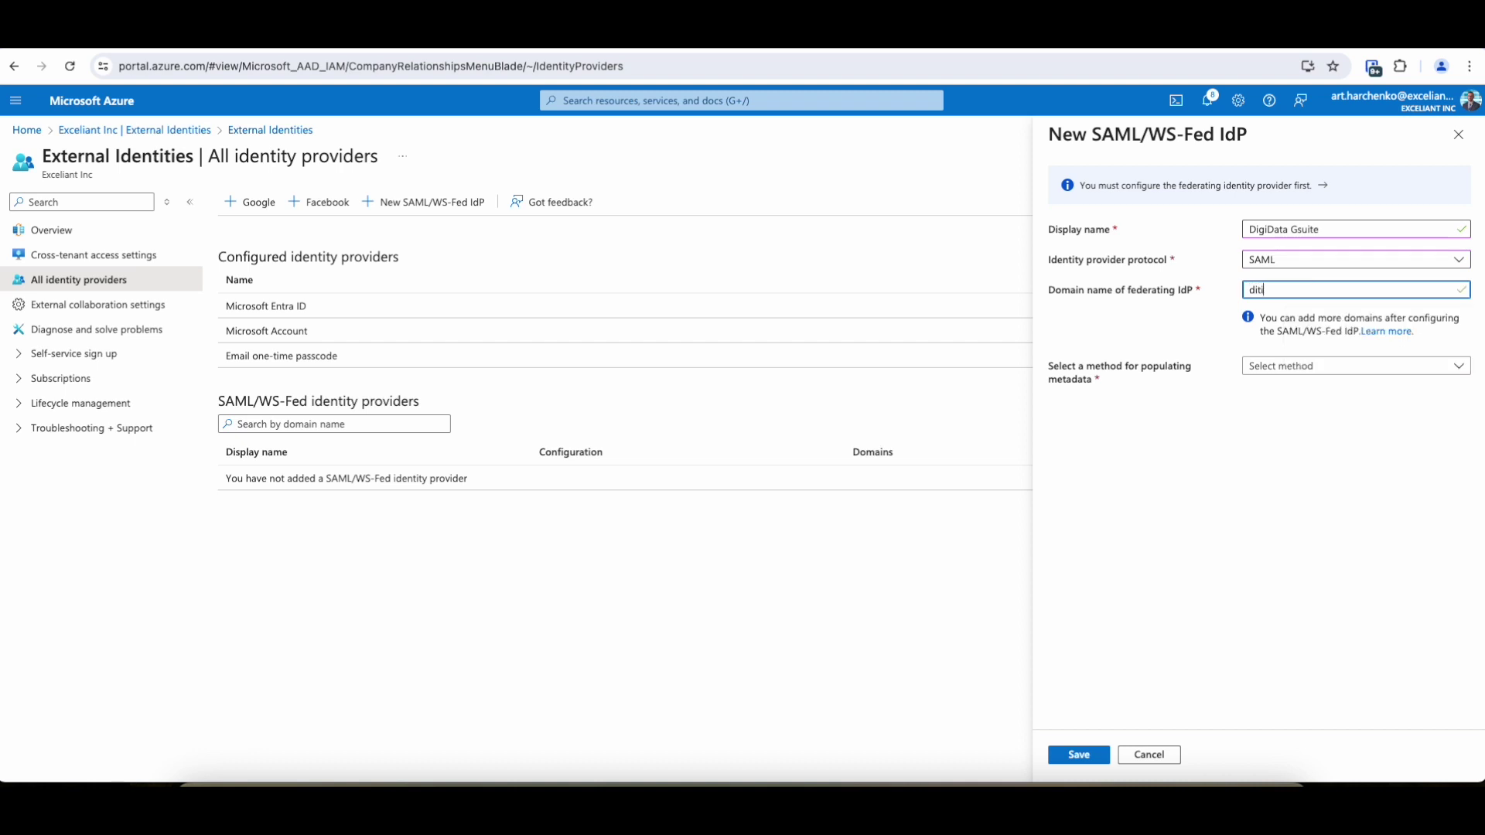
pyautogui.press('BackSpace')
pyautogui.press('BackSpace')
pyautogui.write('gi')
# Step: Parse the downloaded Google IdP metadata XML file, then save the identity provider
pyautogui.click(1299, 367)
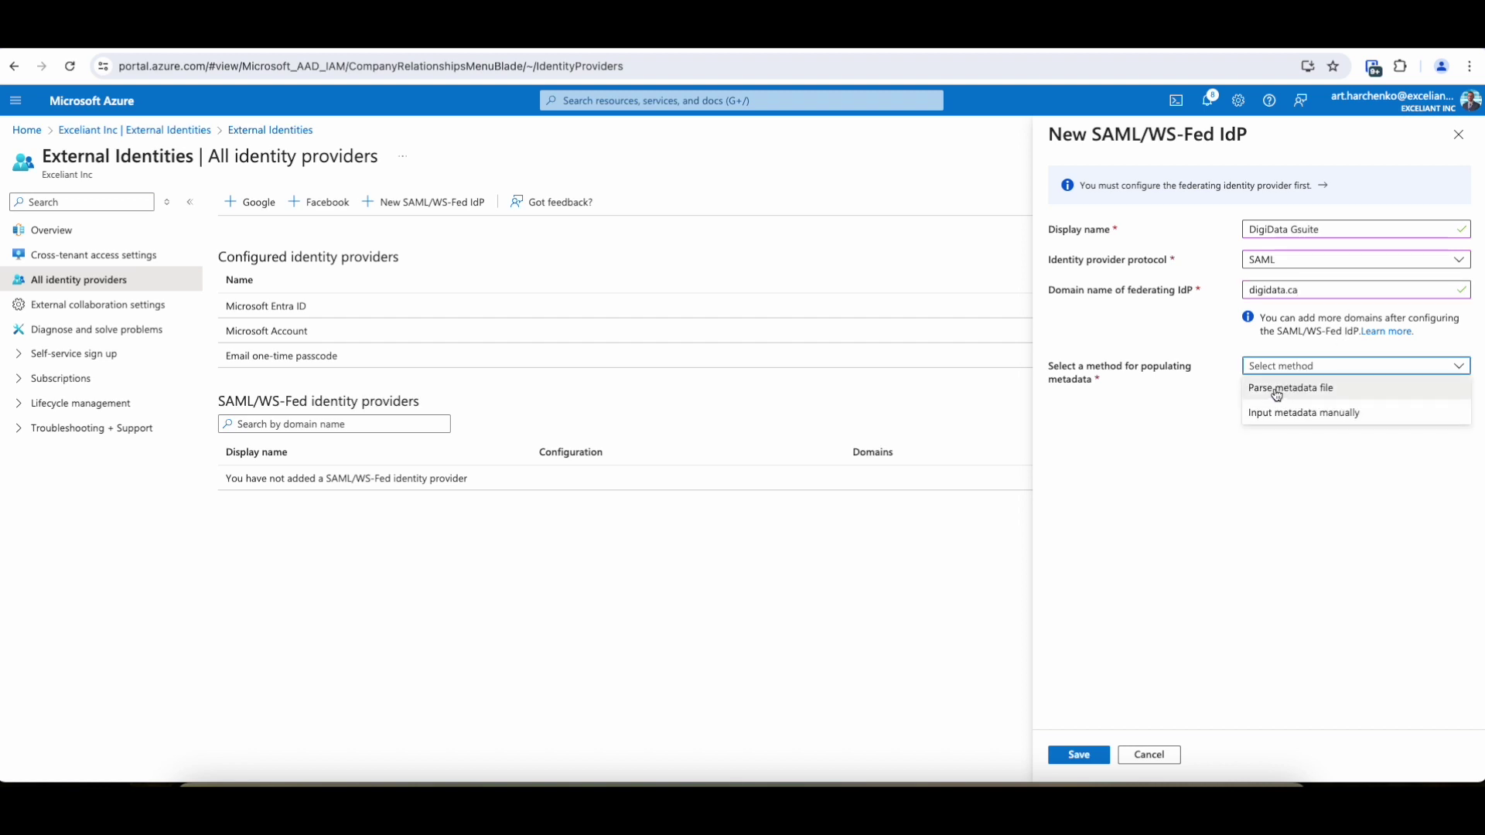
pyautogui.click(1278, 389)
pyautogui.click(1280, 416)
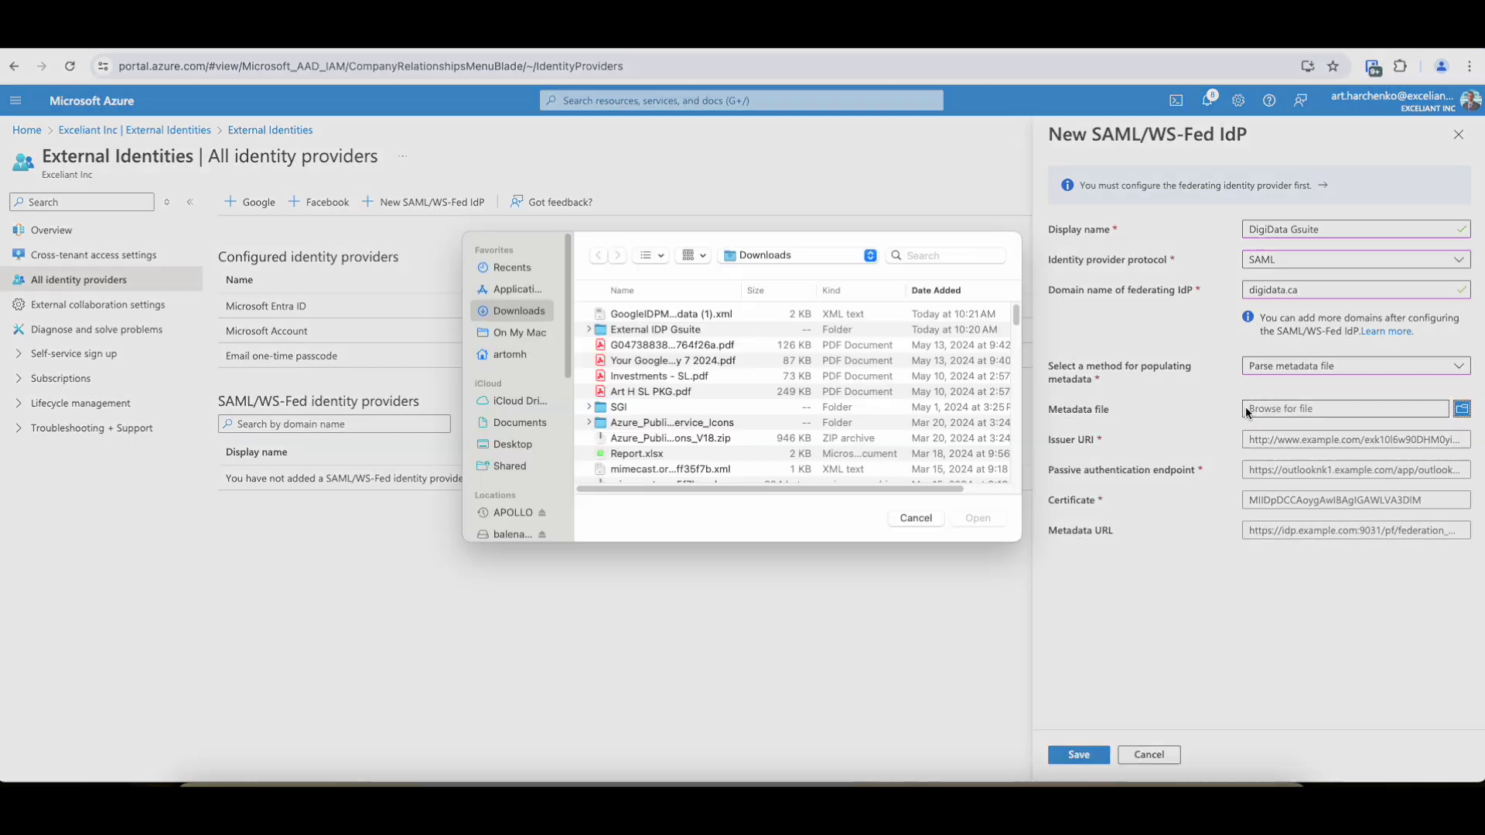
pyautogui.click(636, 331)
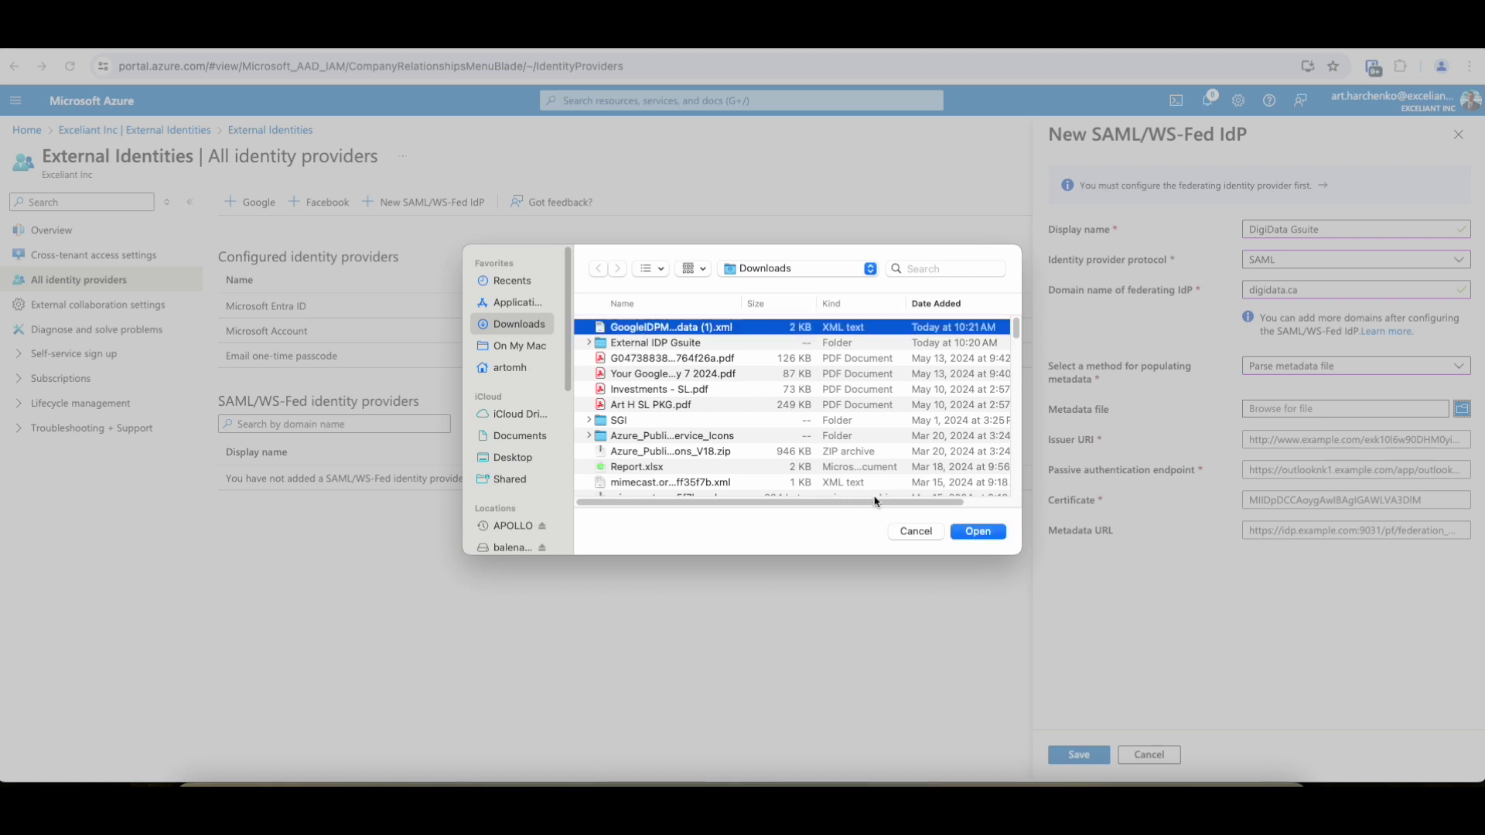
pyautogui.click(973, 533)
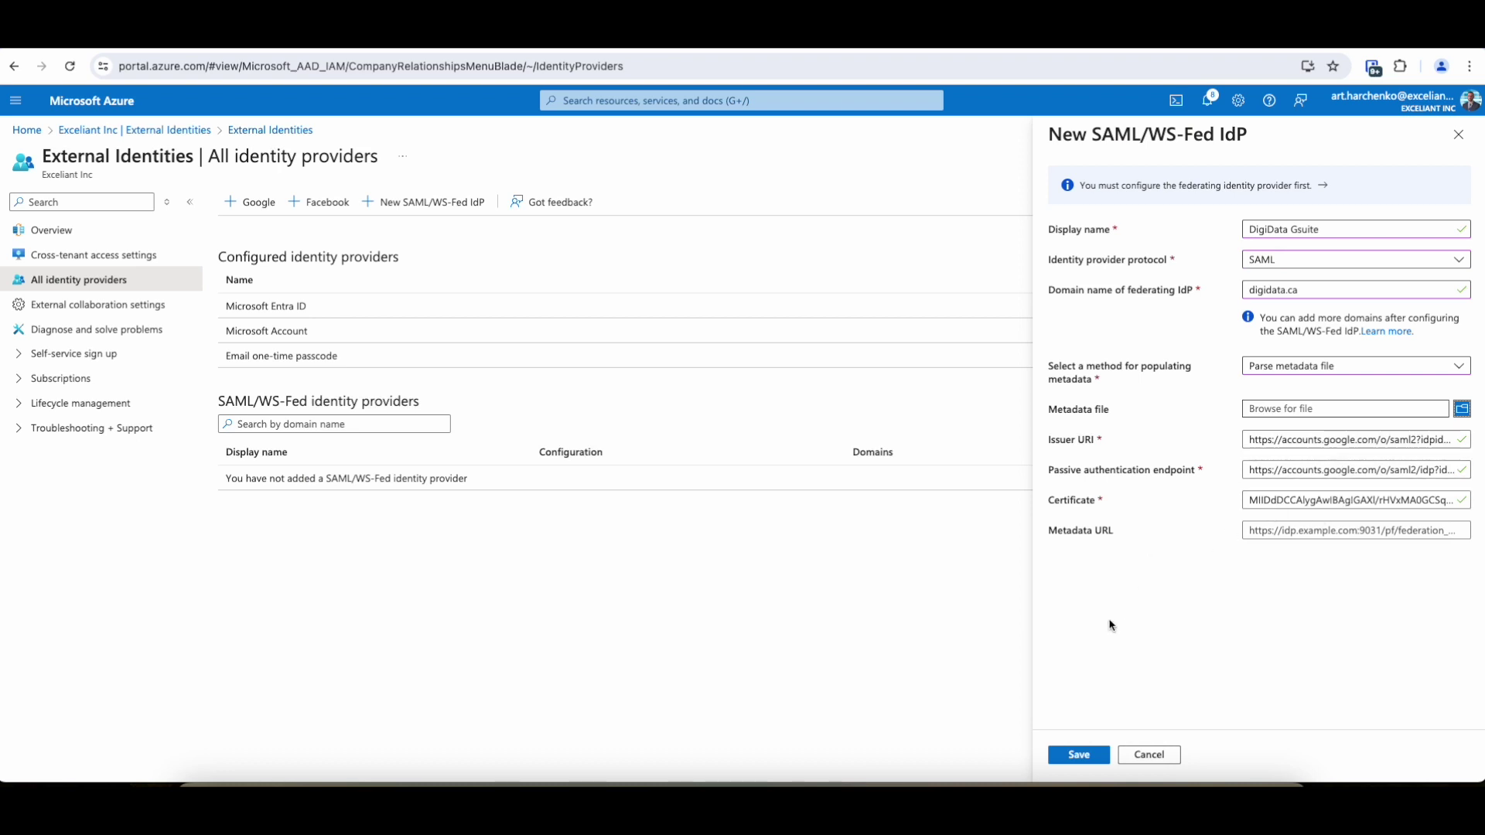
pyautogui.click(1086, 758)
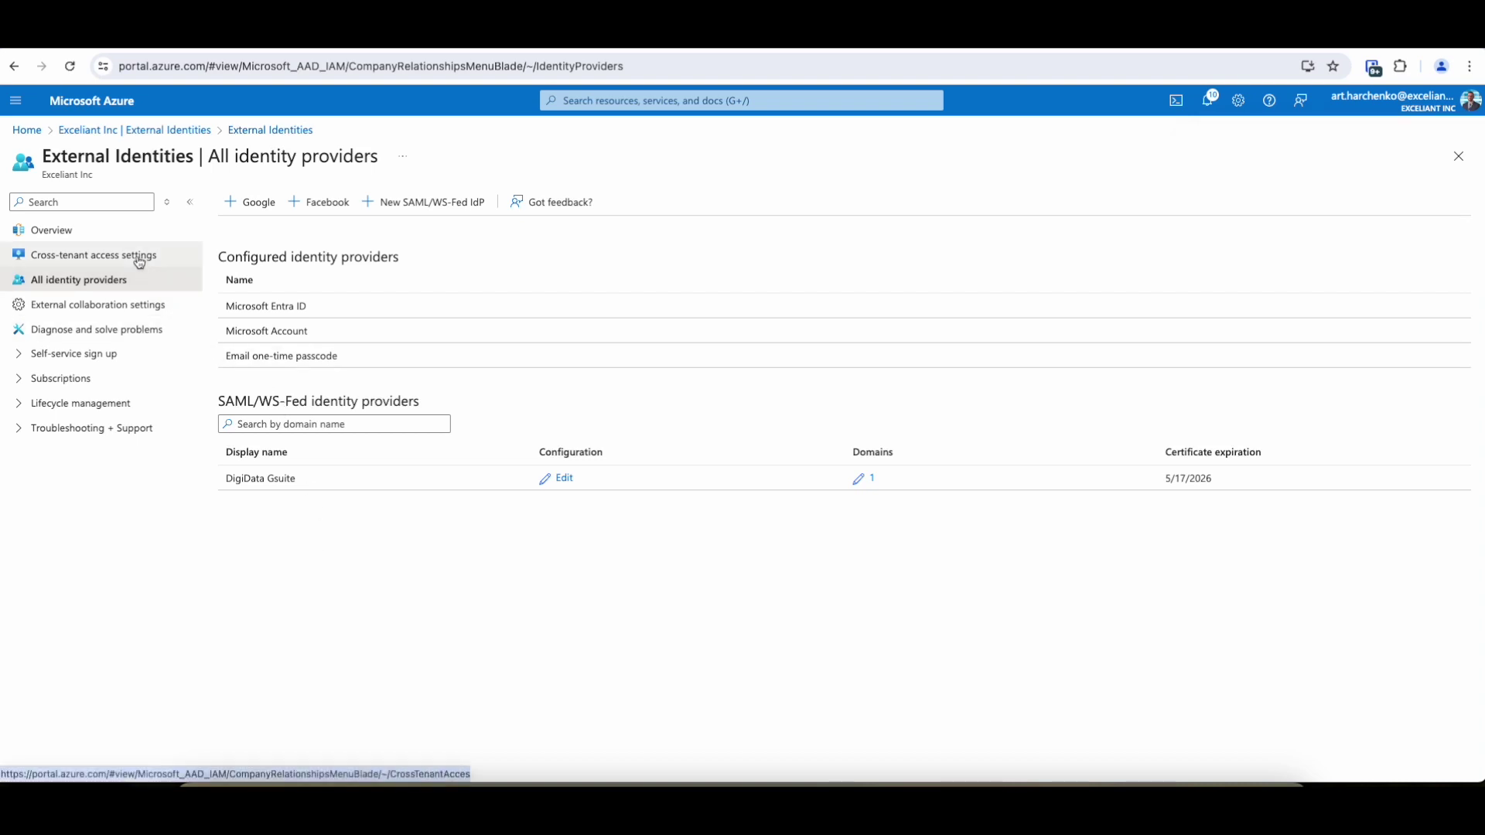
# Step: Open Invite external user from Microsoft Entra ID's Users page
pyautogui.click(28, 130)
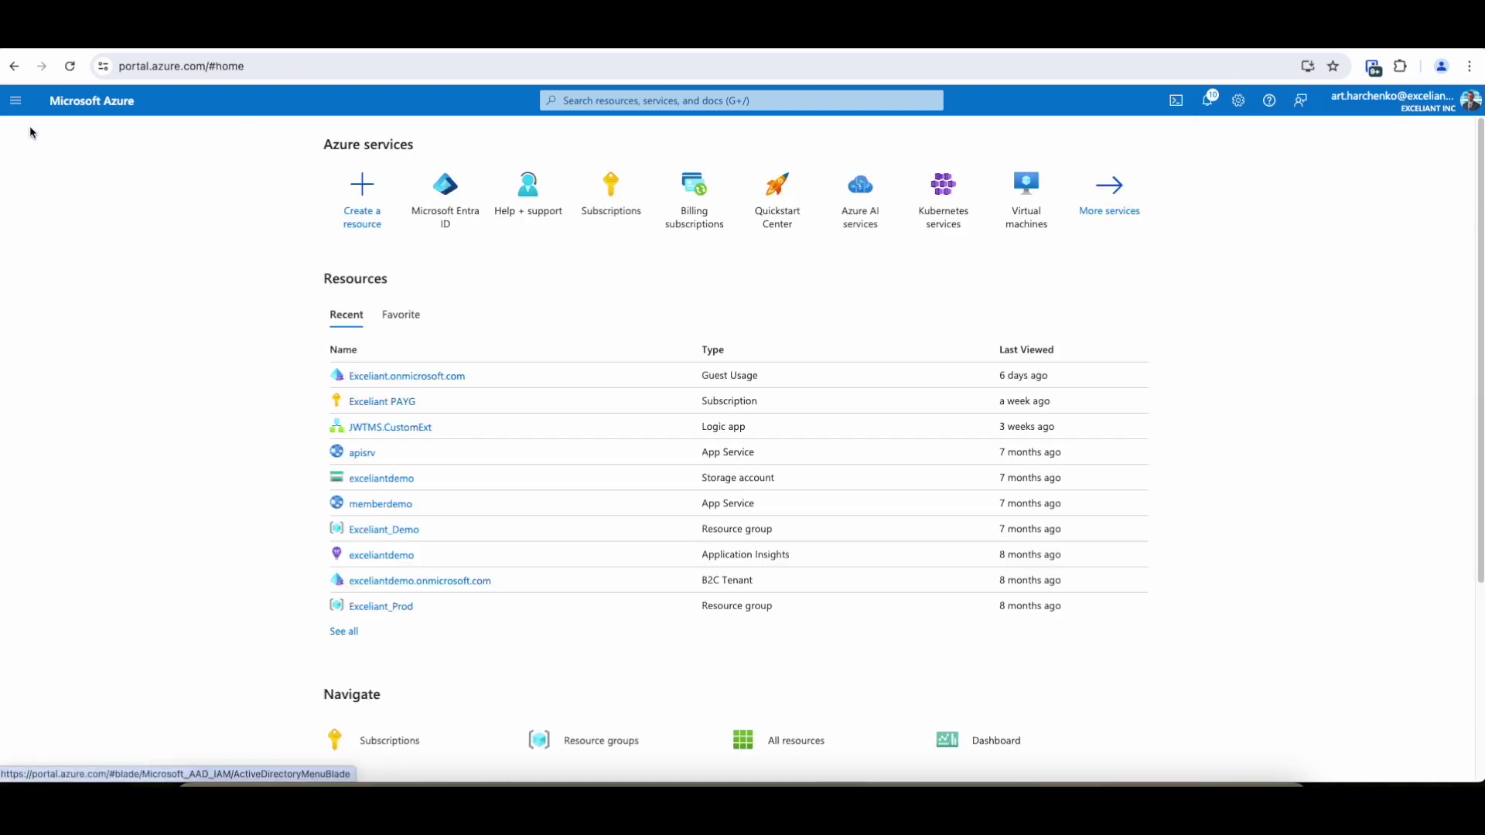
pyautogui.click(466, 184)
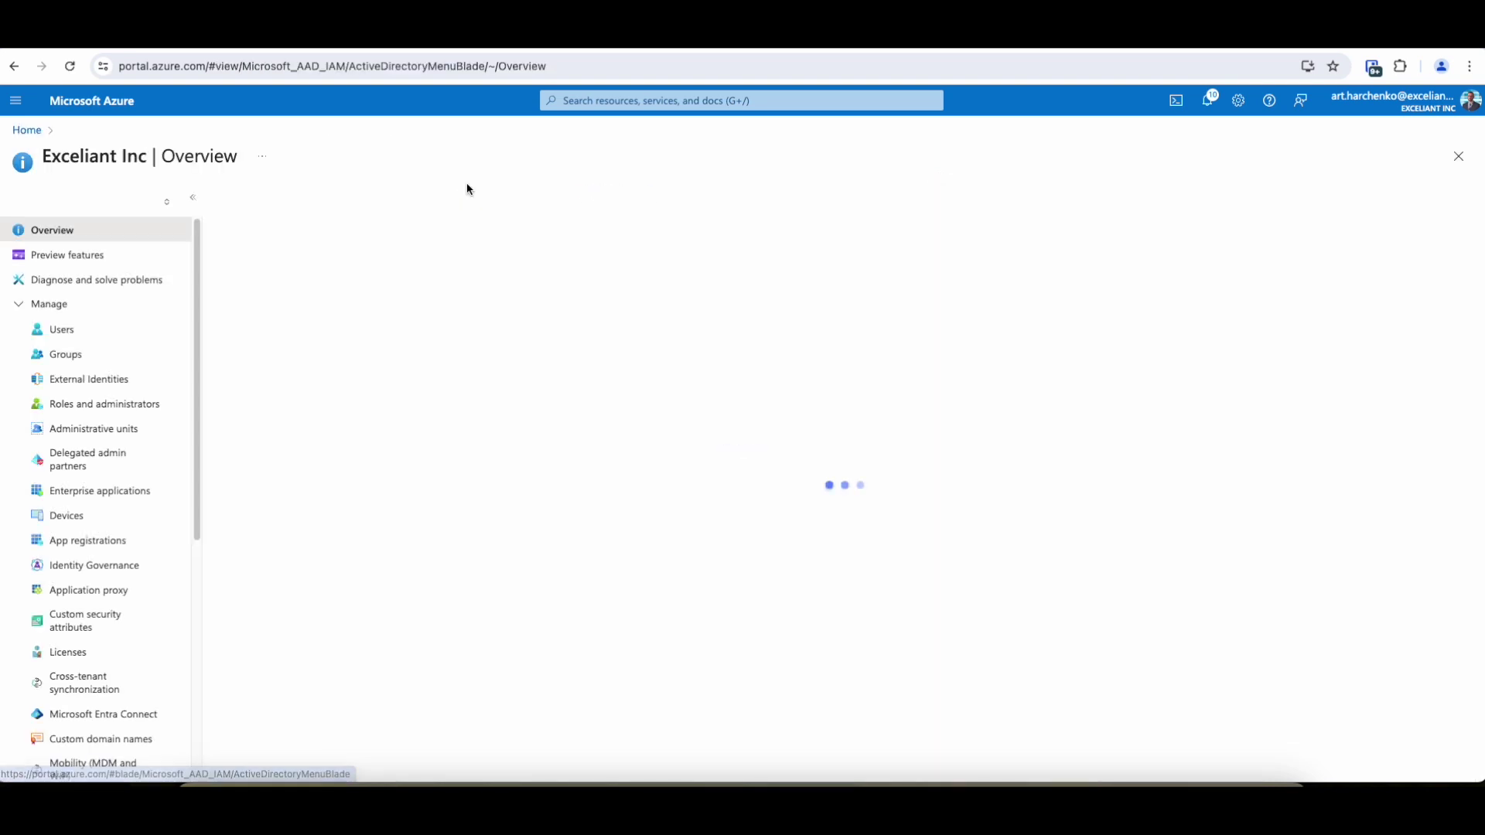
pyautogui.click(81, 330)
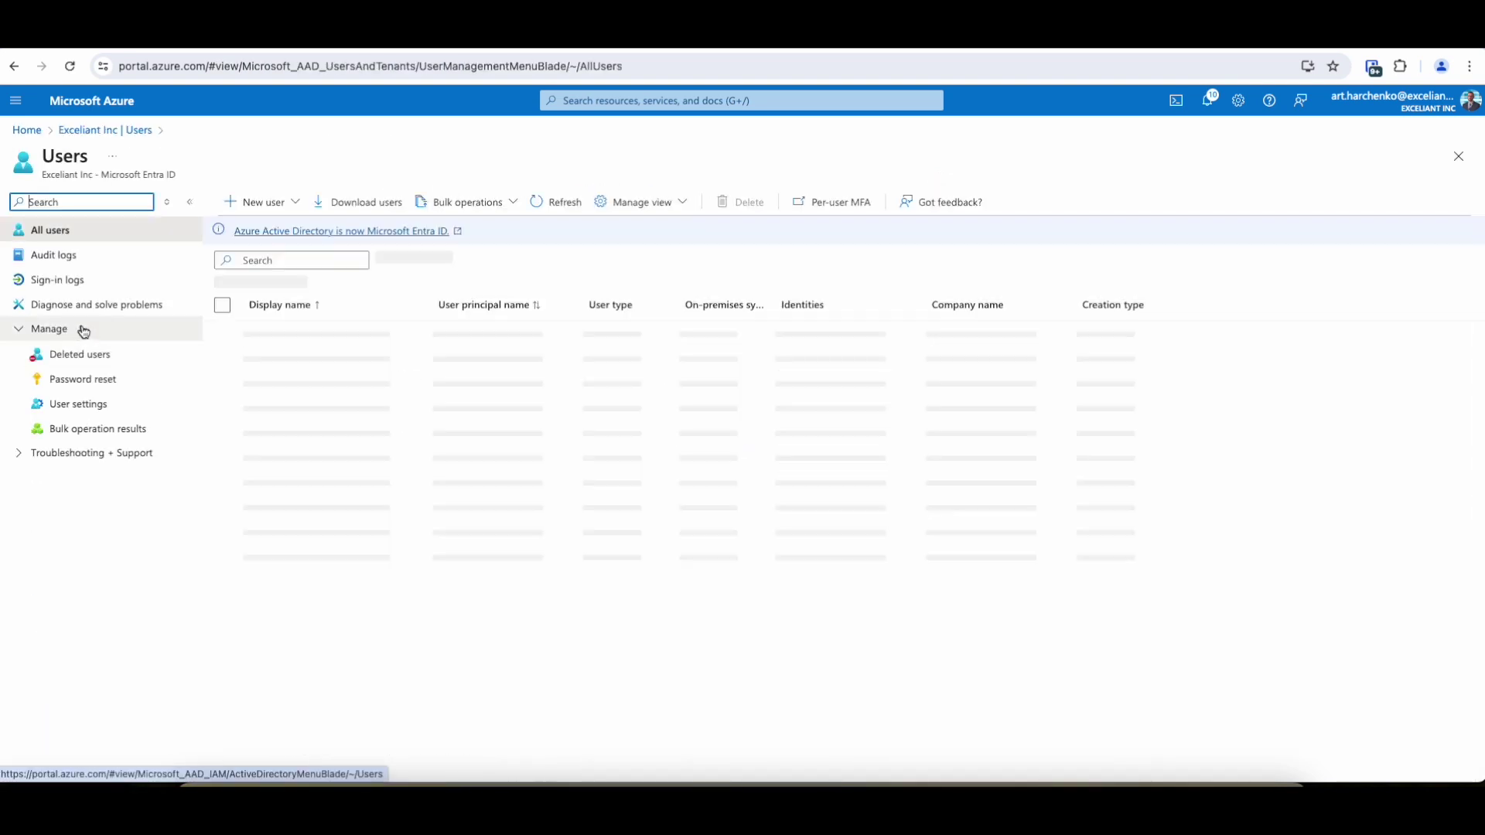
pyautogui.click(294, 203)
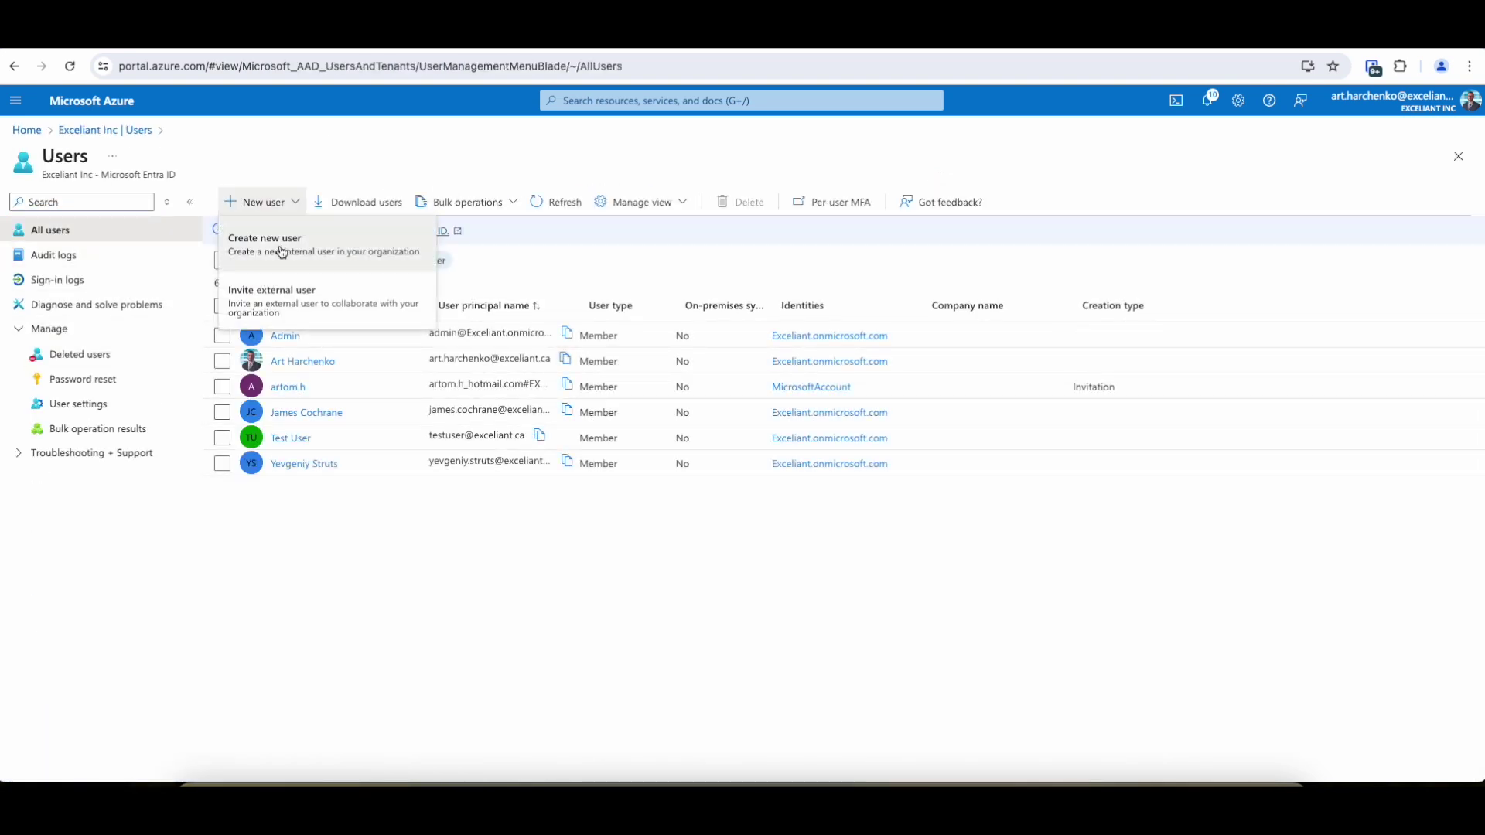
pyautogui.click(270, 302)
# Step: Enter the guest's e-mail address and display name, then continue to Properties
pyautogui.click(255, 321)
pyautogui.write('fa')
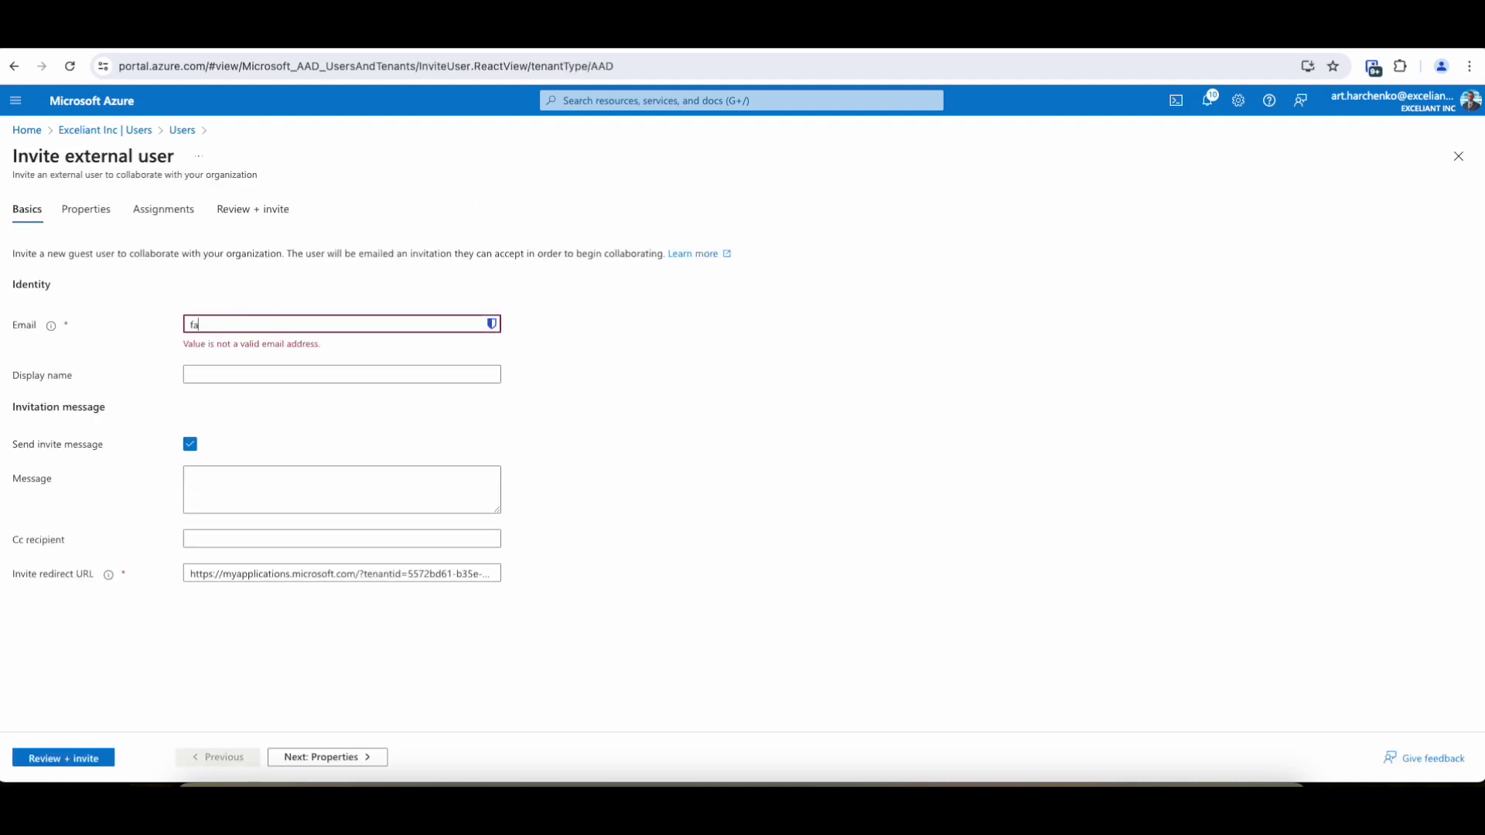
pyautogui.press('BackSpace')
pyautogui.press('BackSpace')
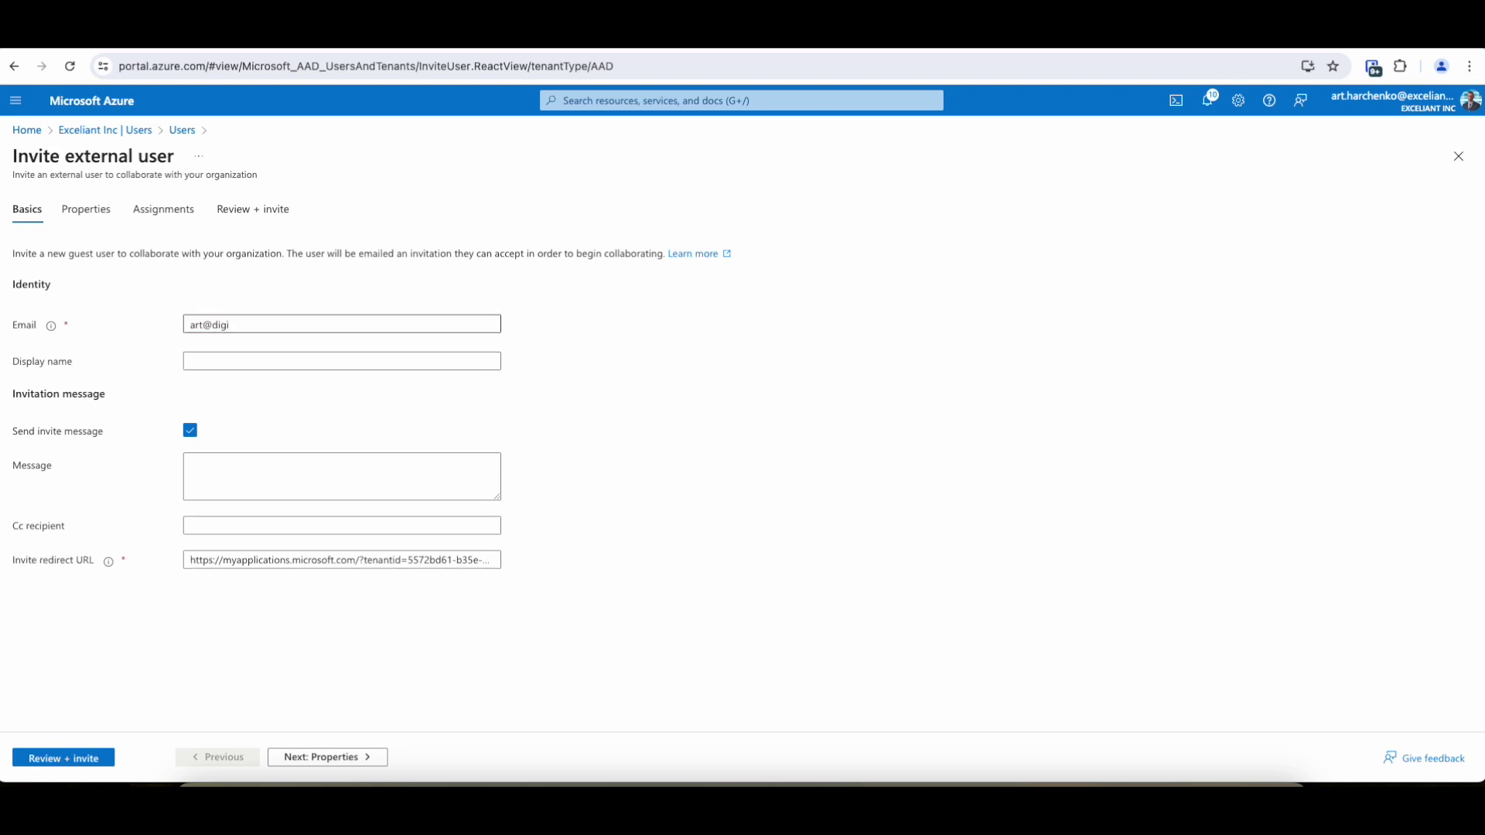
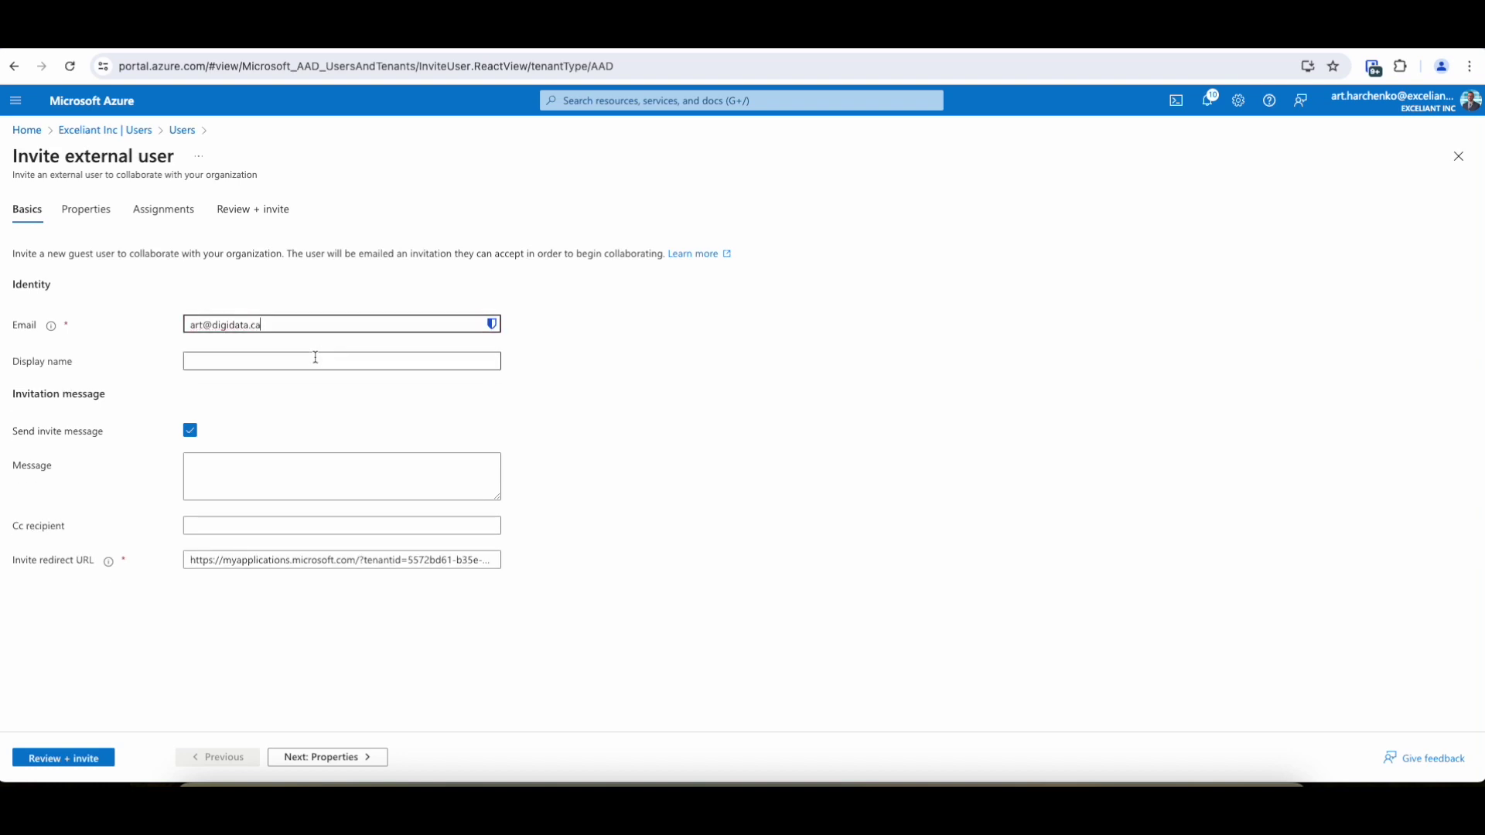
pyautogui.click(313, 359)
pyautogui.write('A')
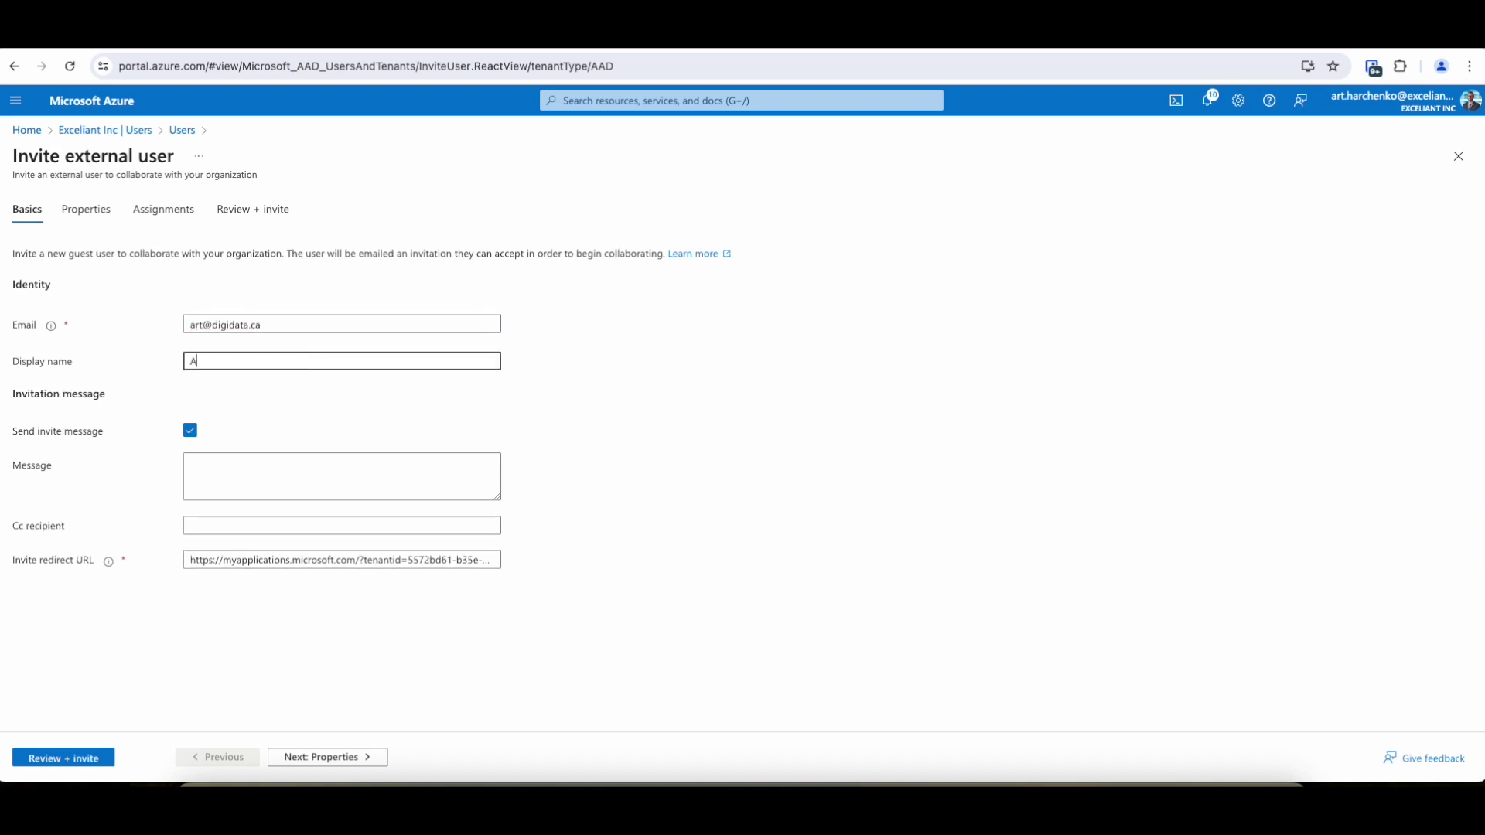
pyautogui.write('rt from Digidata')
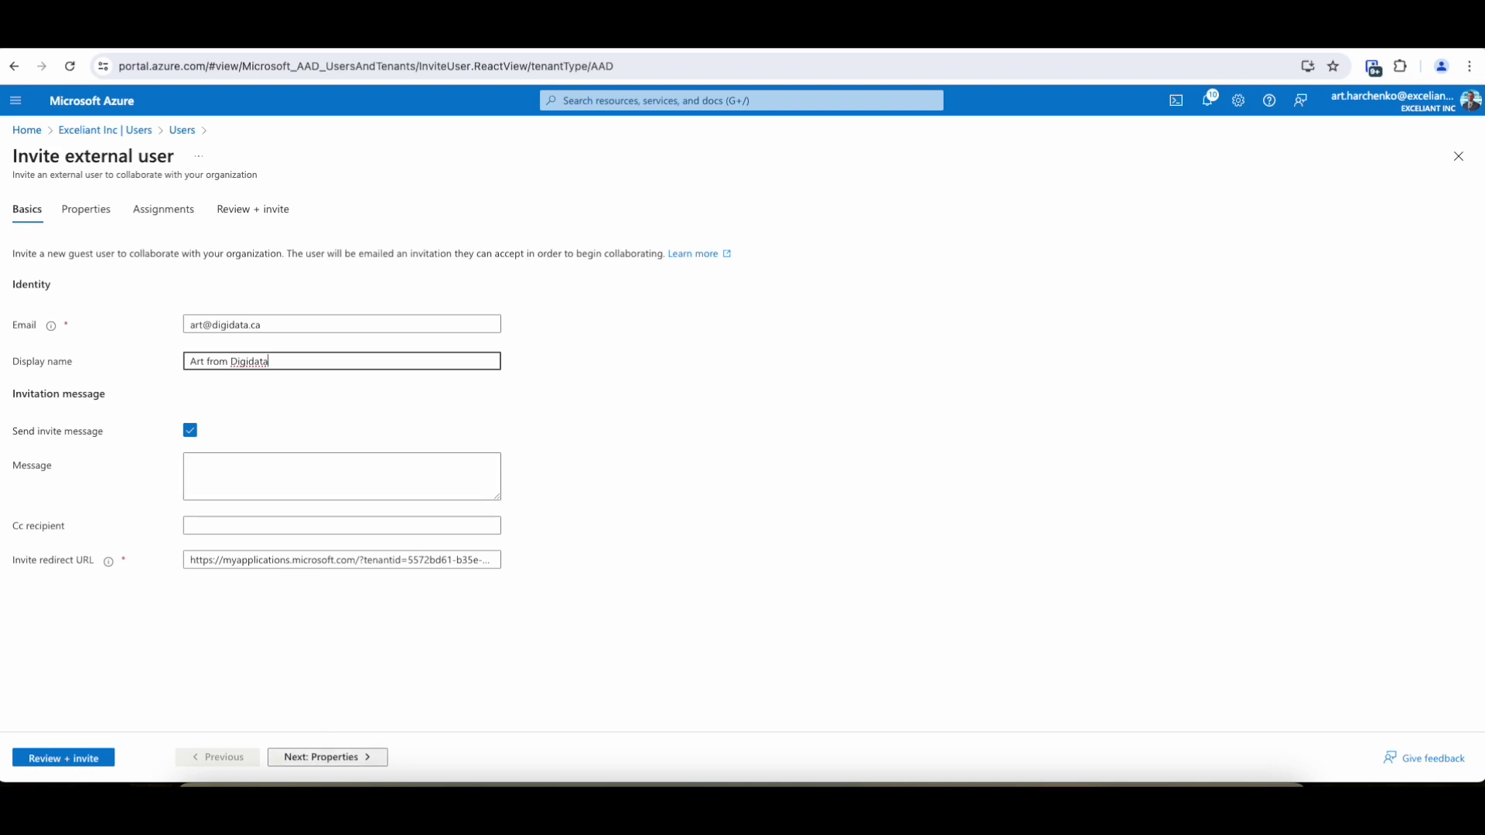
pyautogui.click(325, 758)
# Step: Enter the guest's first name and last name in the invitation properties
pyautogui.click(233, 280)
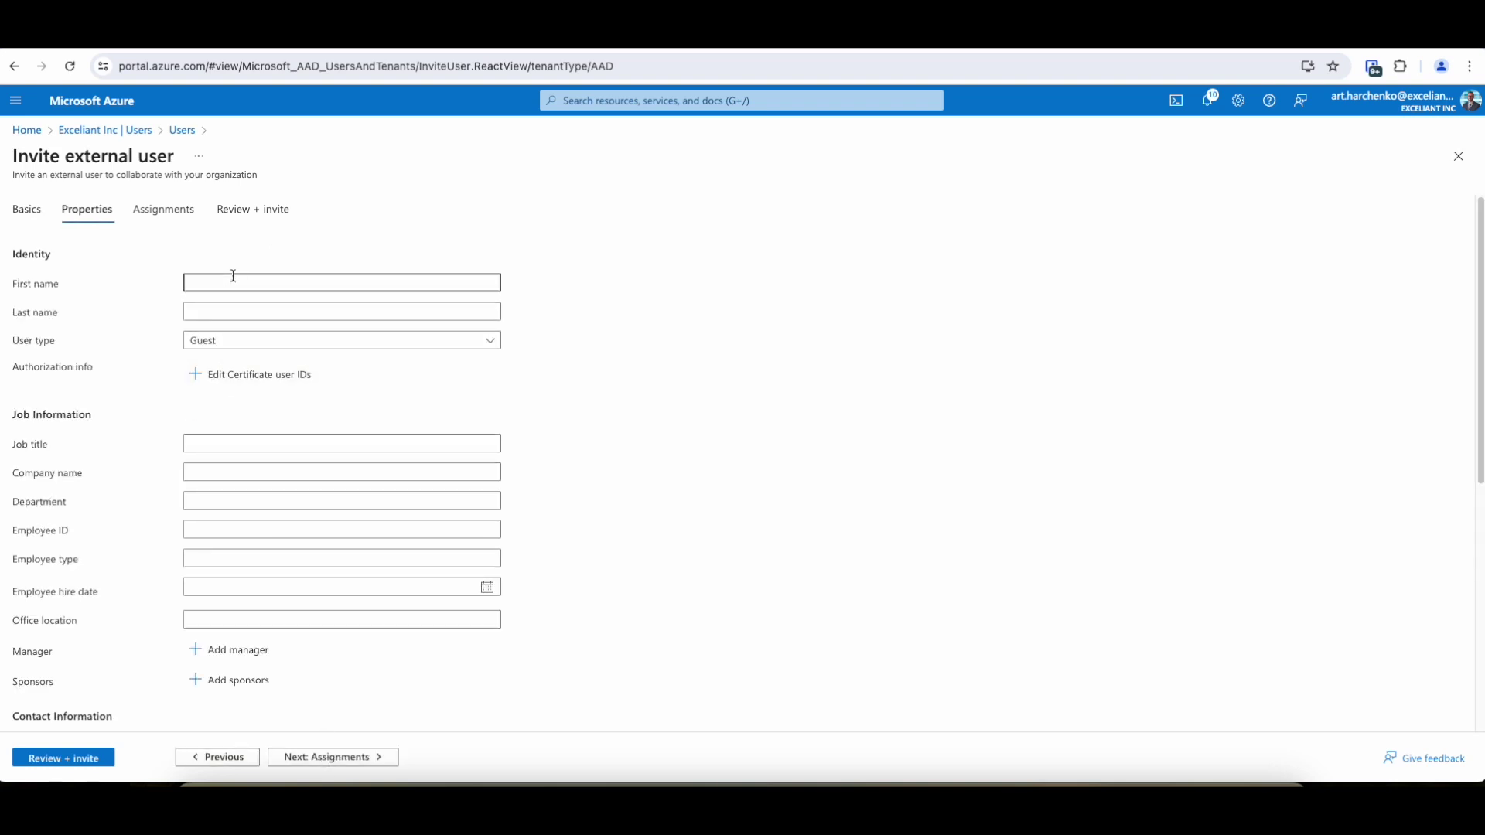
pyautogui.write('Art')
pyautogui.click(236, 311)
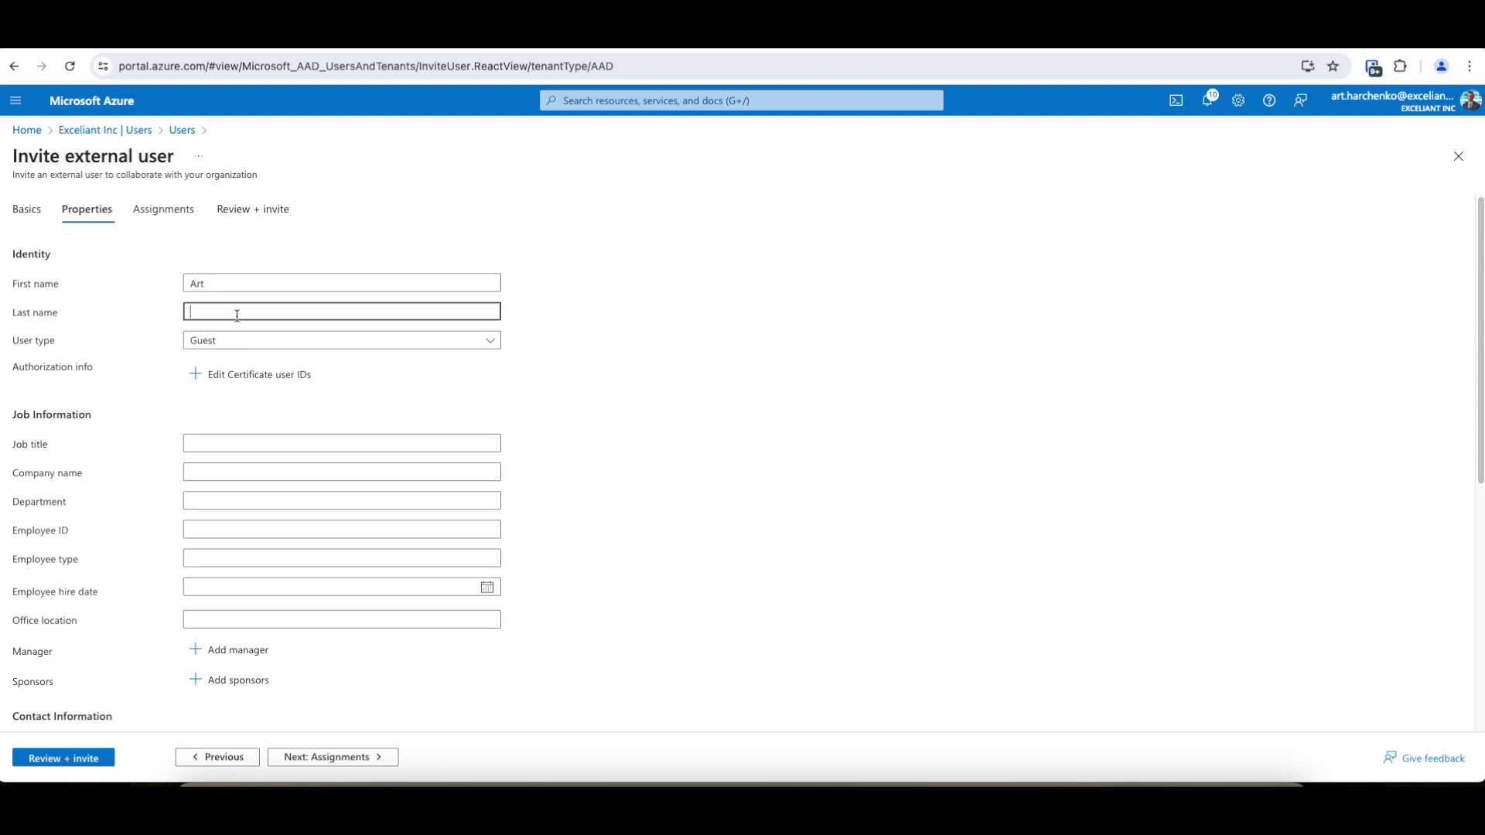
pyautogui.write('Digidata')
# Step: Skip past Assignments to Review + invite and send the guest invitation
pyautogui.scroll(-2, 325, 630)
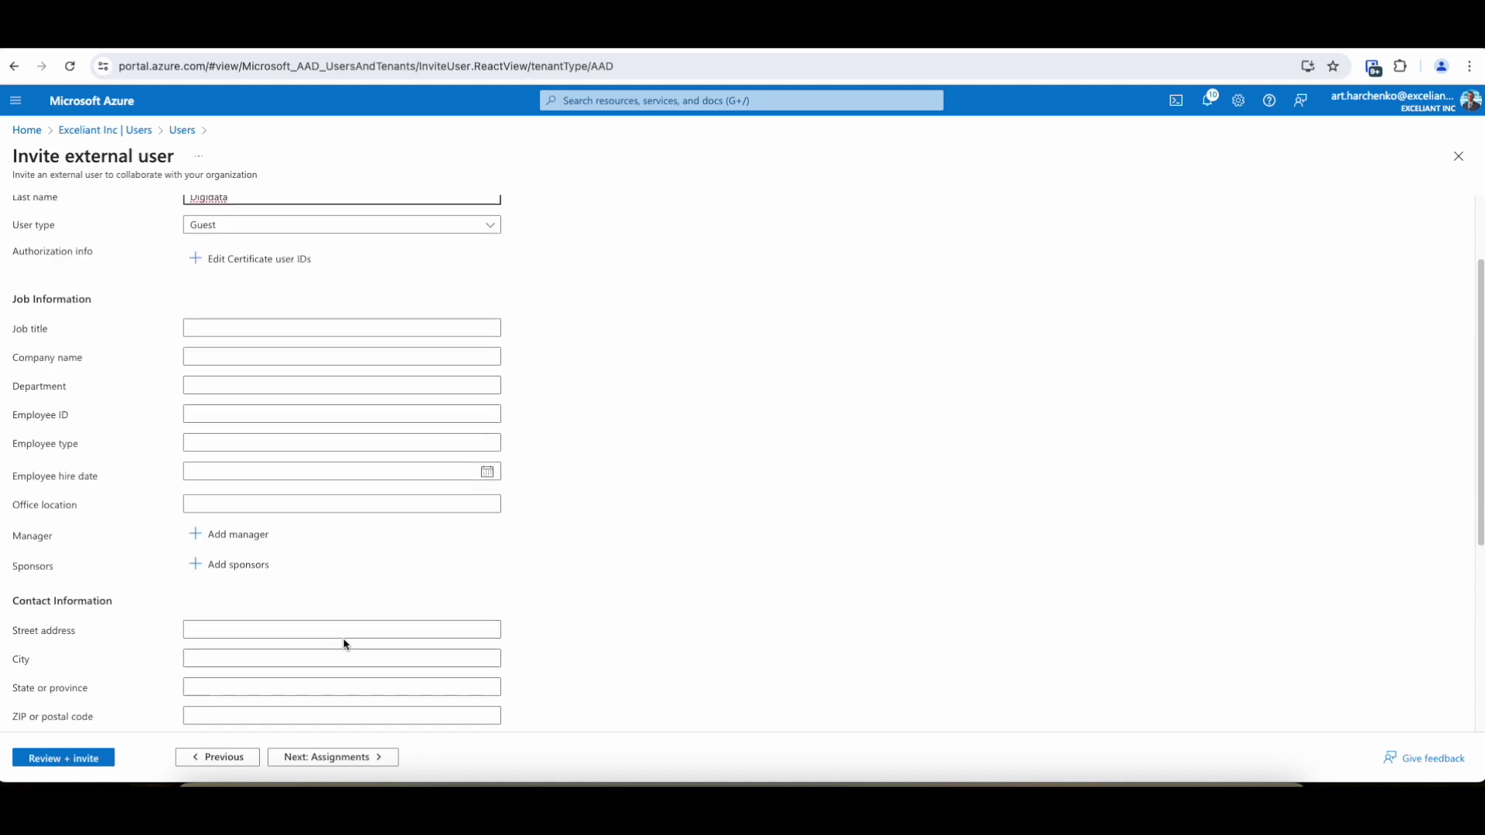
pyautogui.click(355, 761)
pyautogui.click(337, 759)
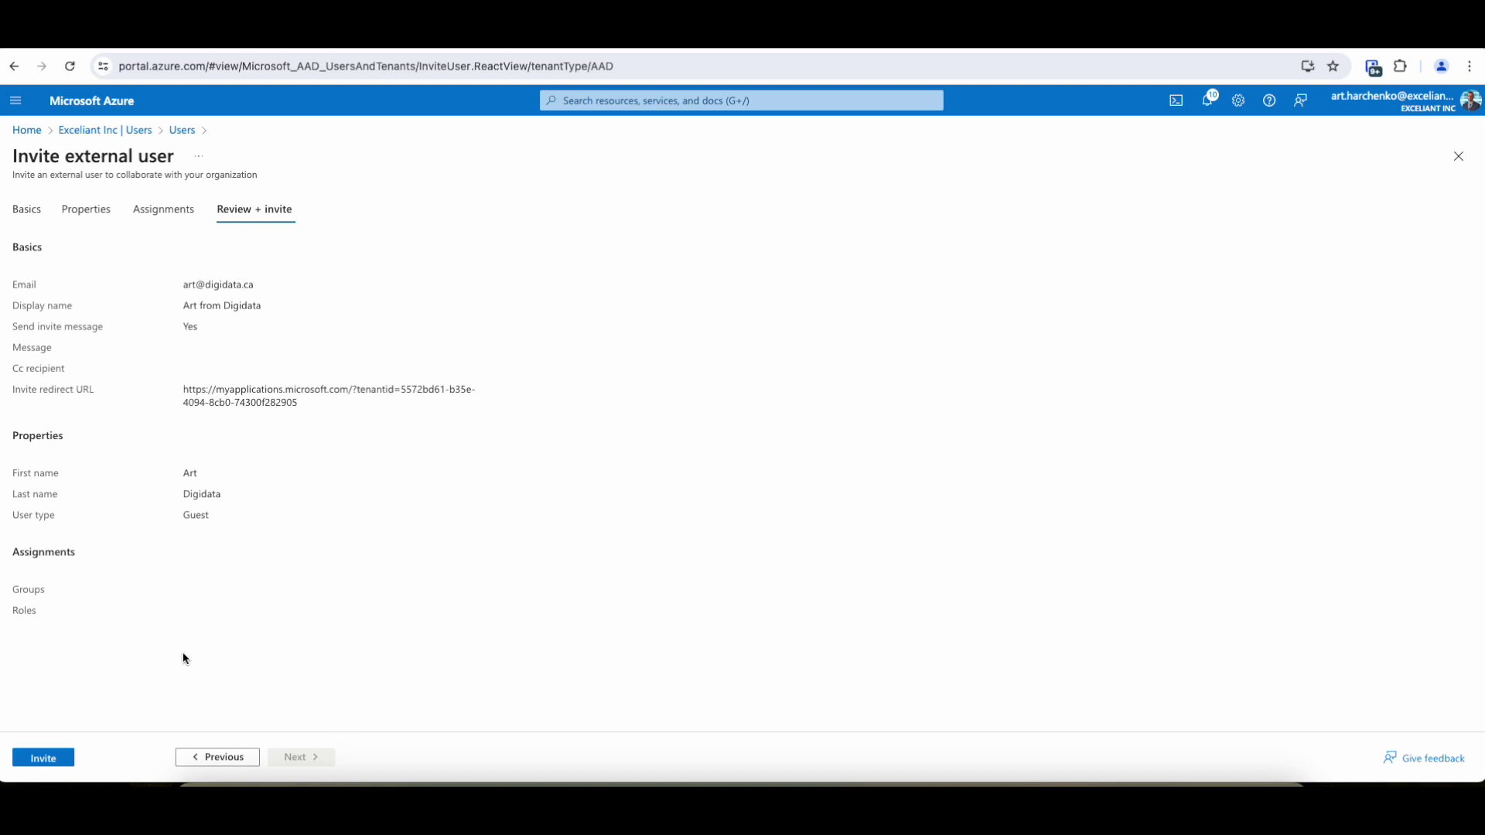
pyautogui.click(47, 761)
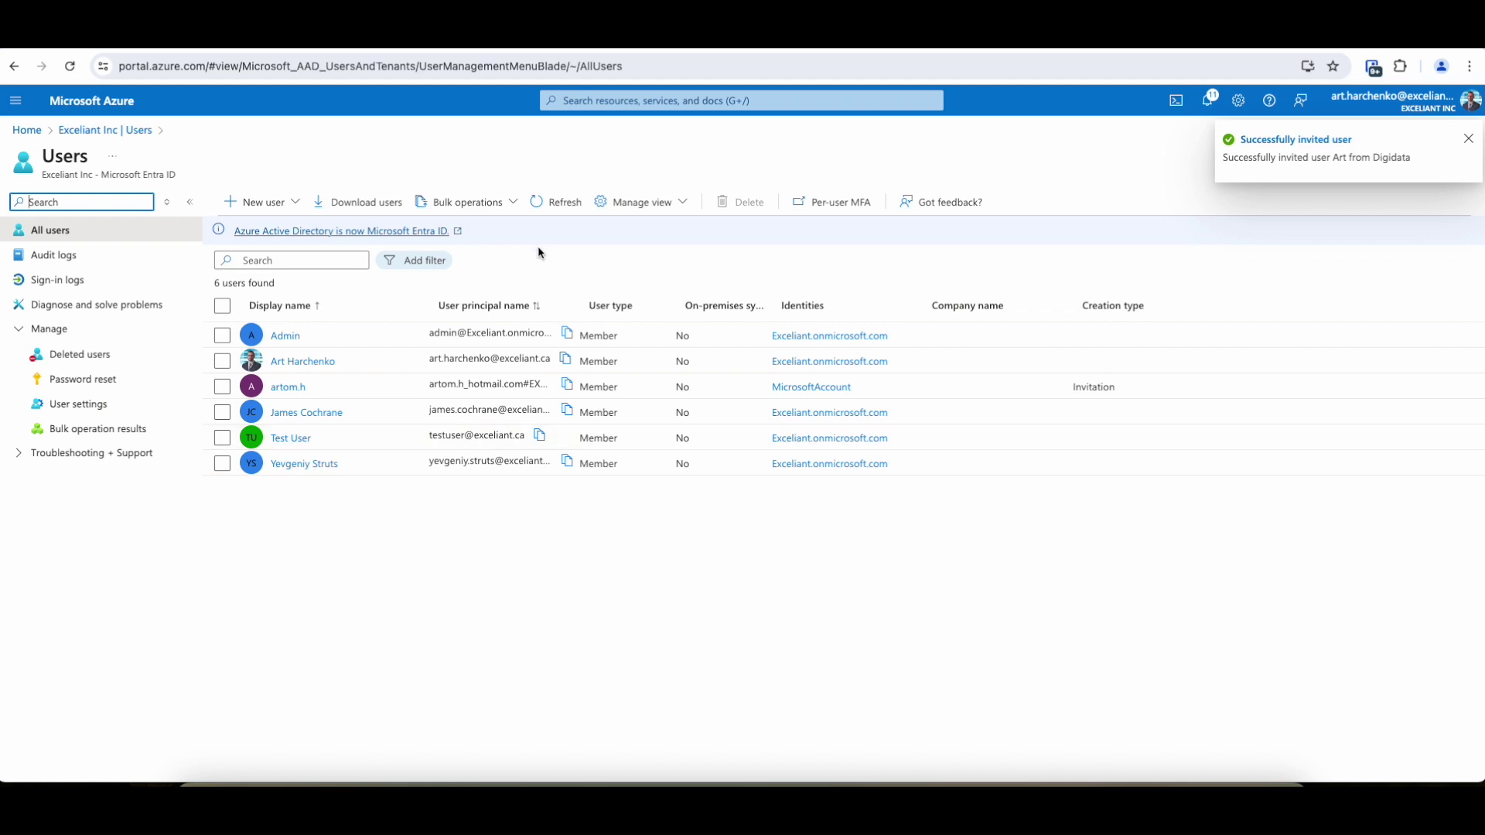
# Step: Refresh the Users list until the Digidata guest appears, then open that guest's profile
pyautogui.click(544, 206)
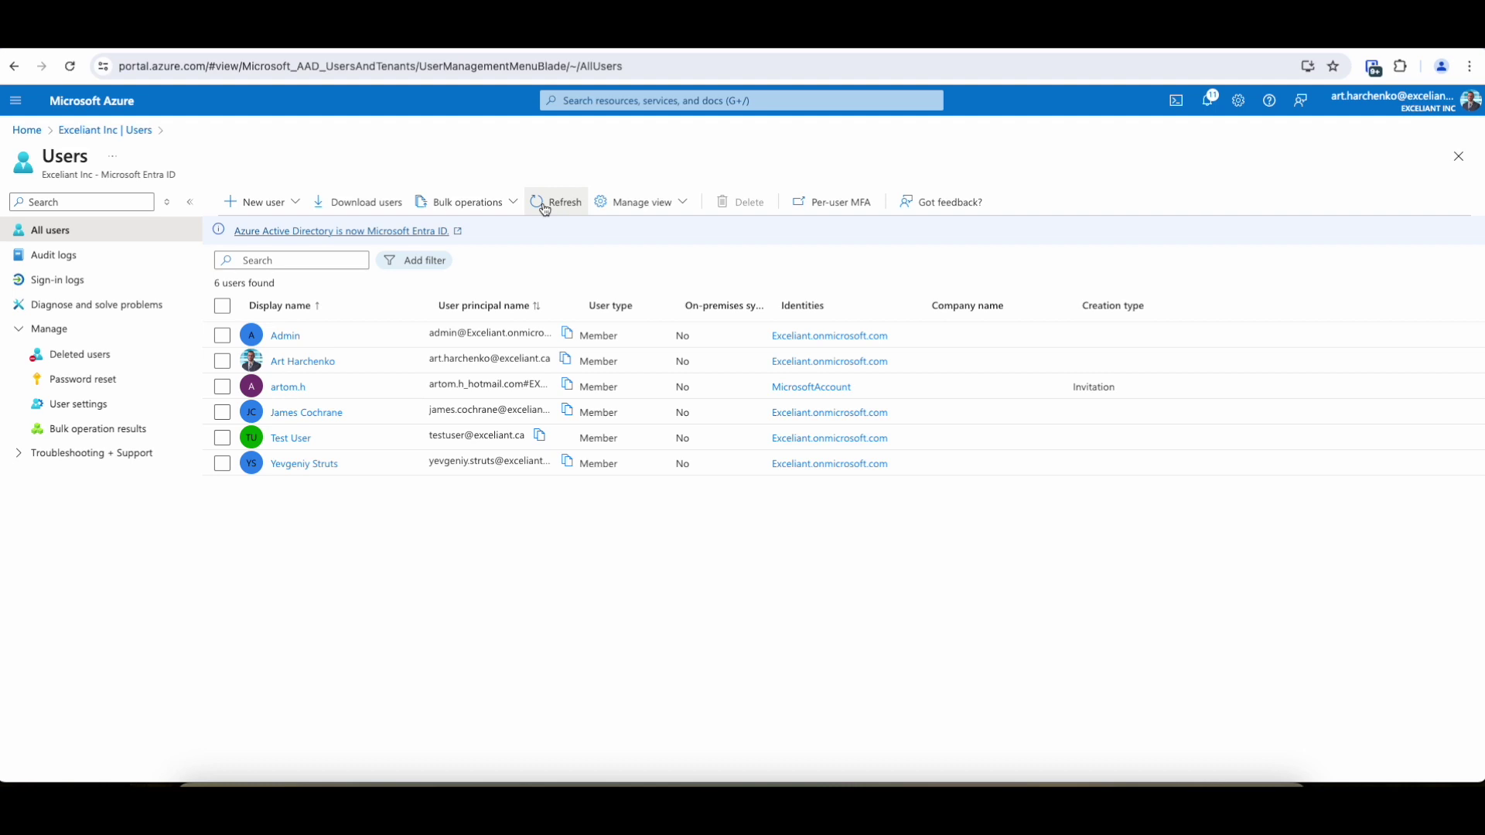
pyautogui.click(544, 205)
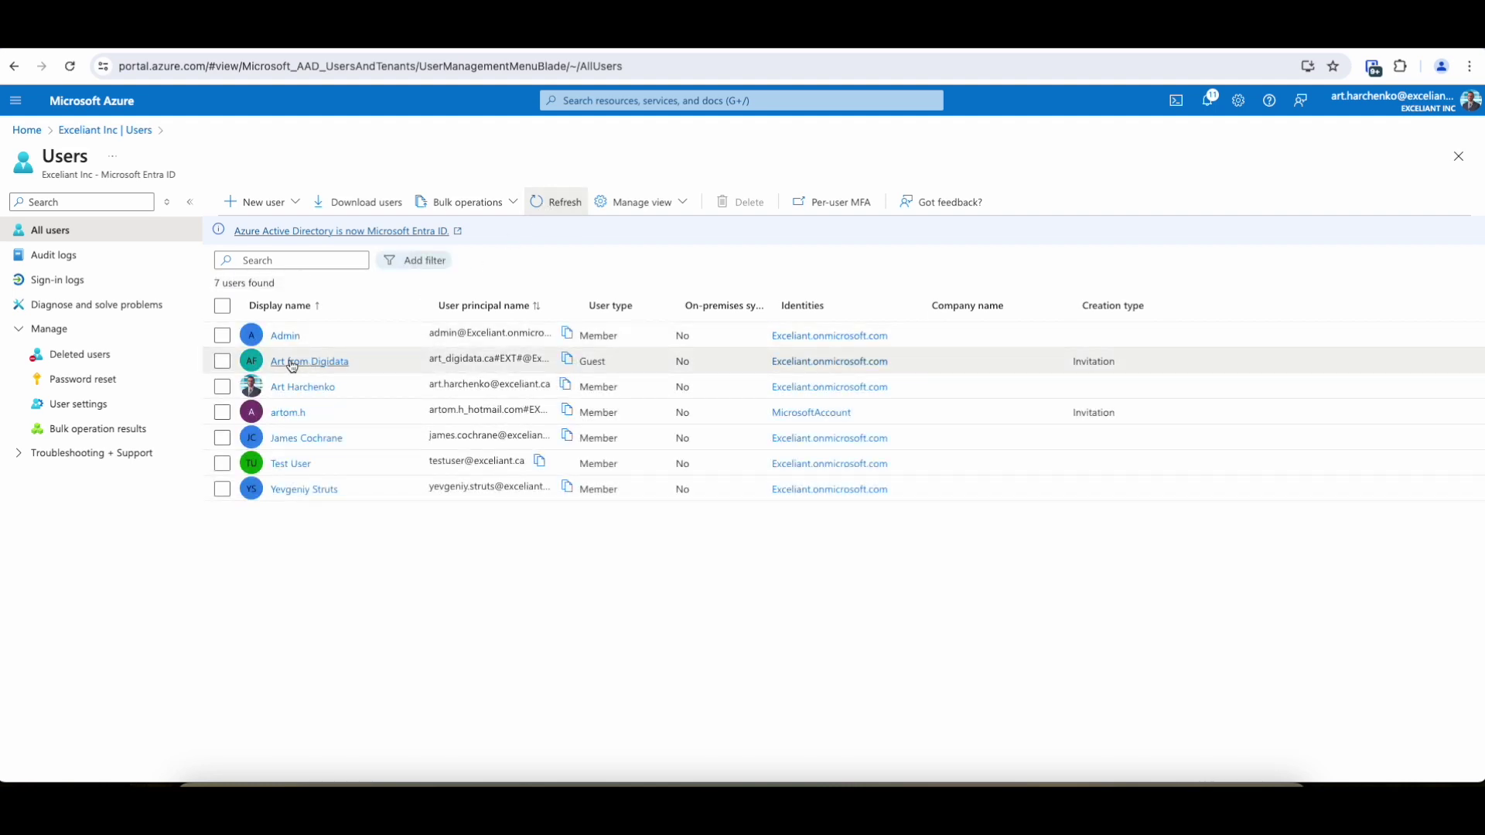
pyautogui.click(292, 363)
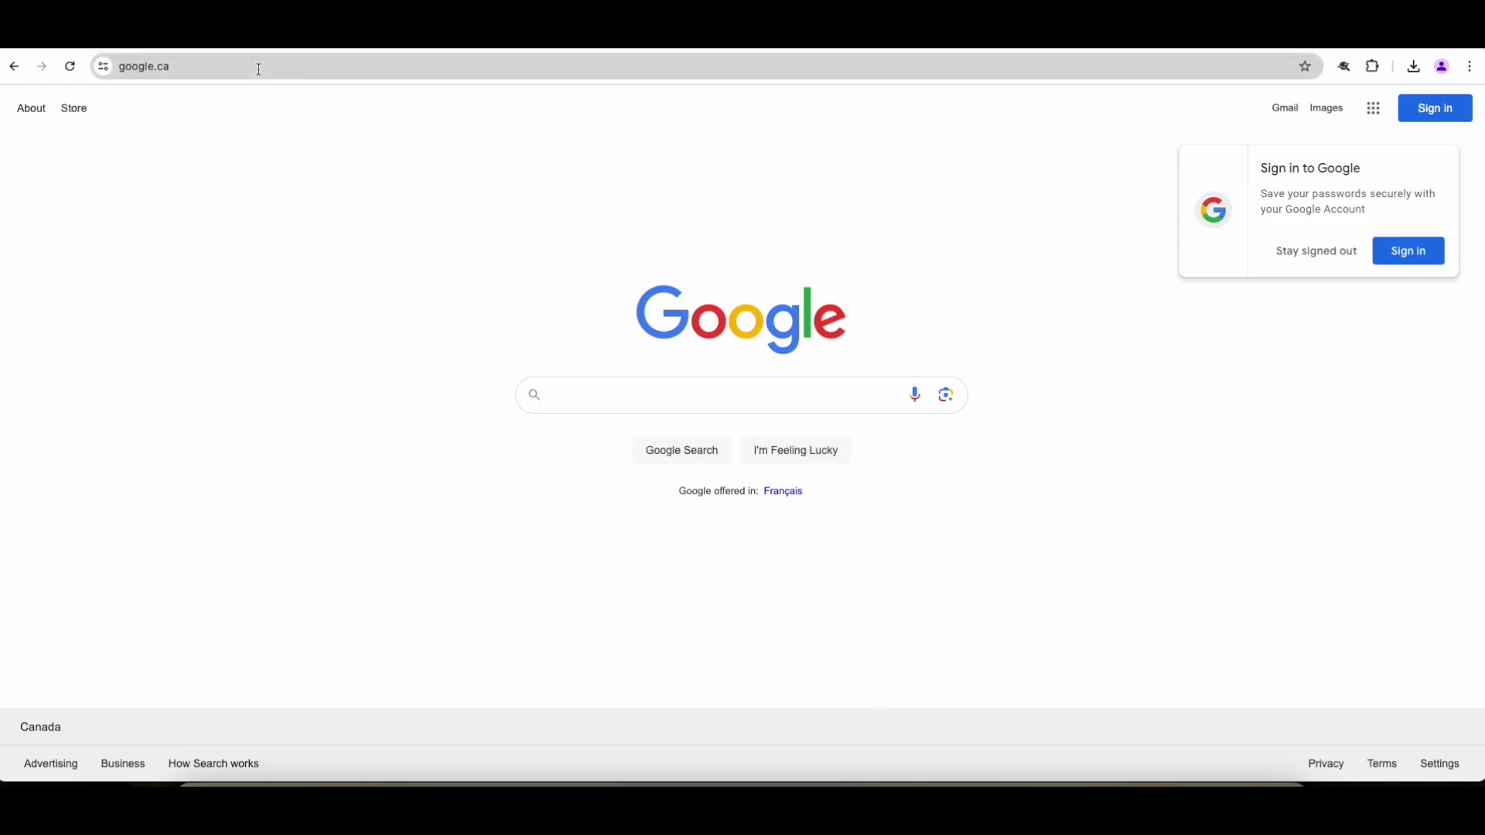
# Step: Load the pasted invitation redemption link and sign in with the guest's Google account and password
pyautogui.click(259, 69)
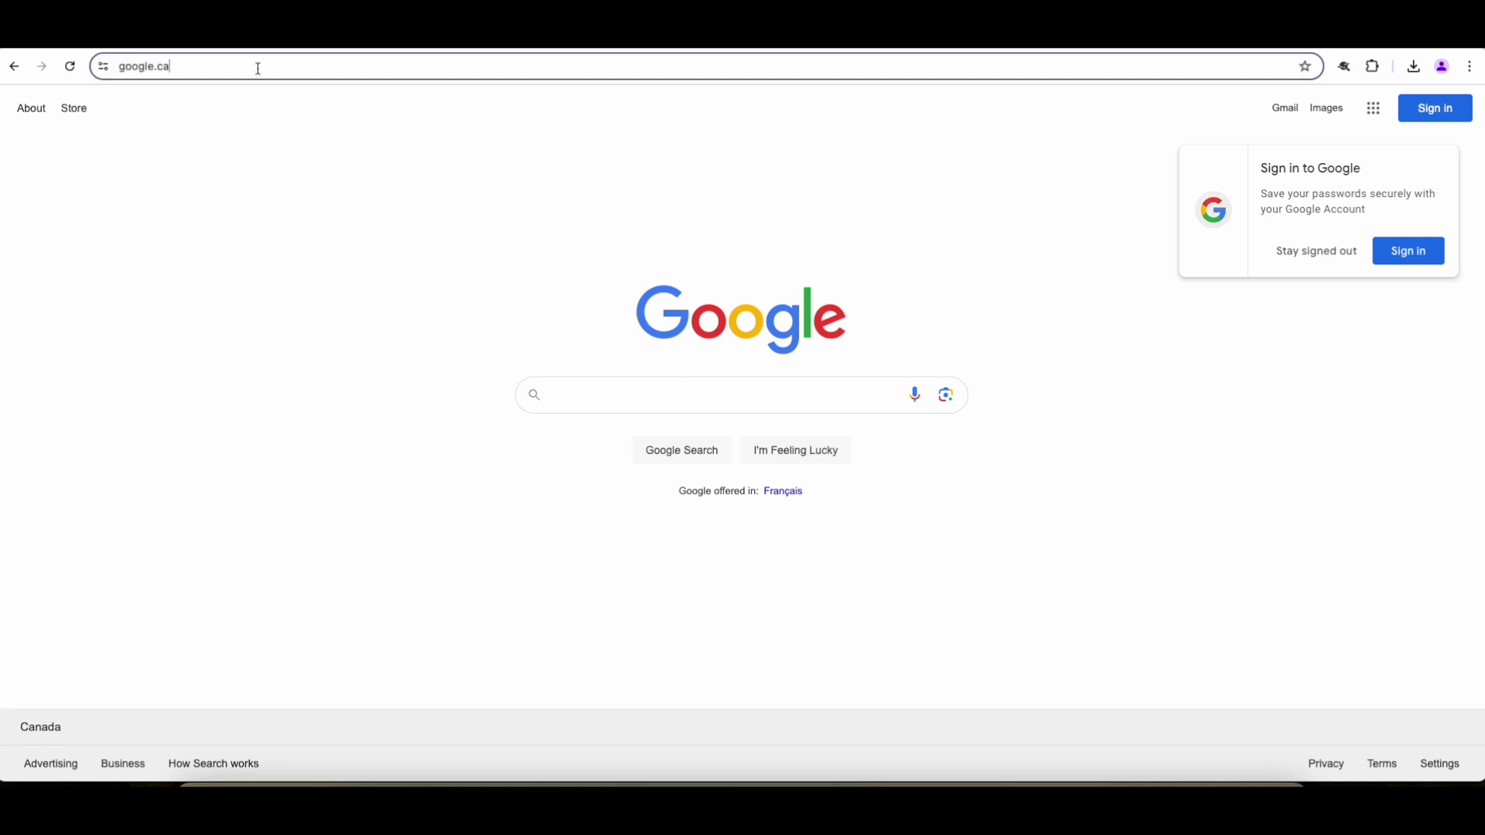
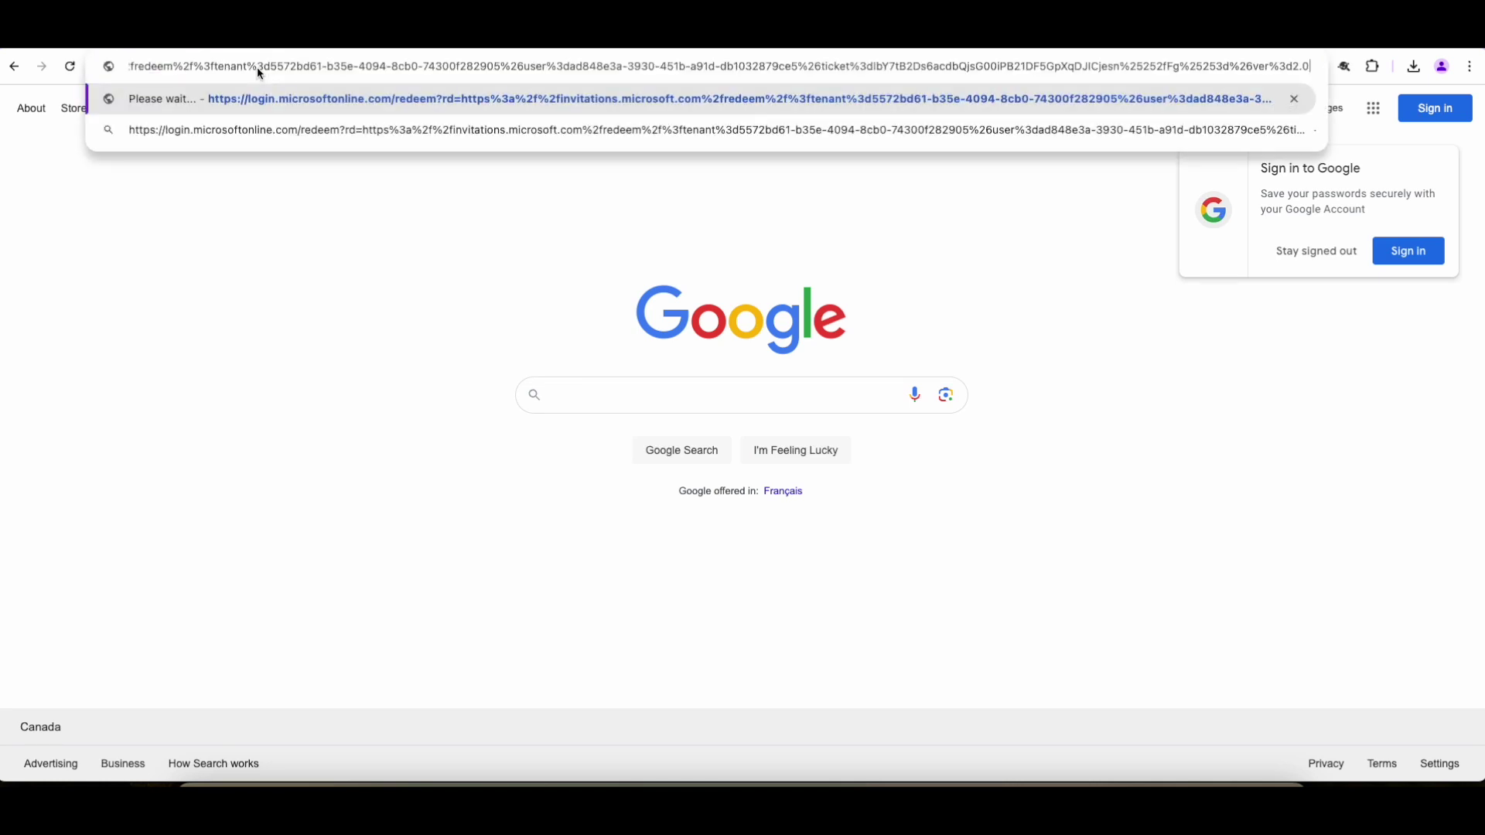
pyautogui.press('Return')
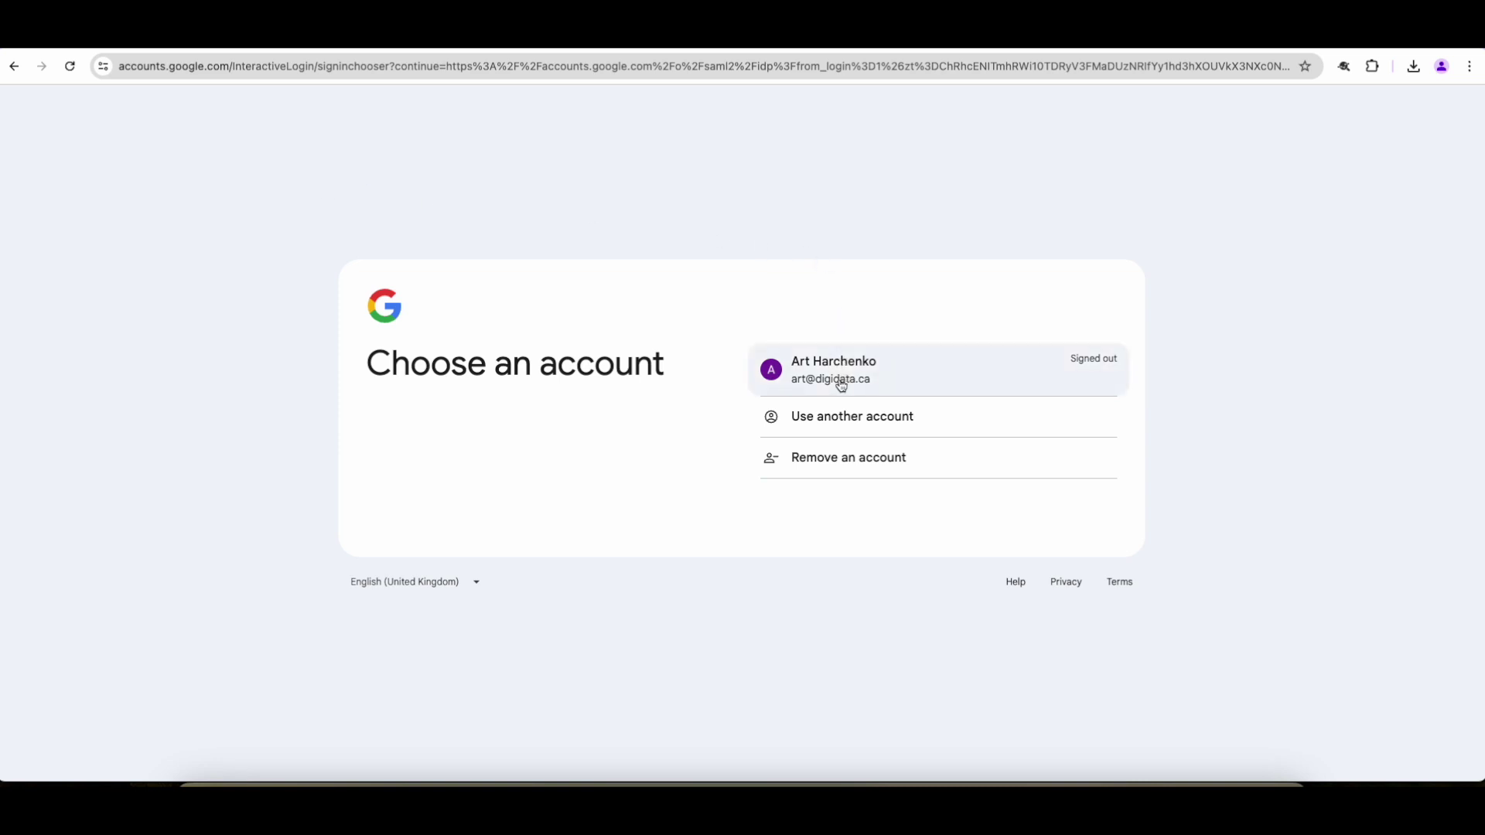
pyautogui.click(842, 379)
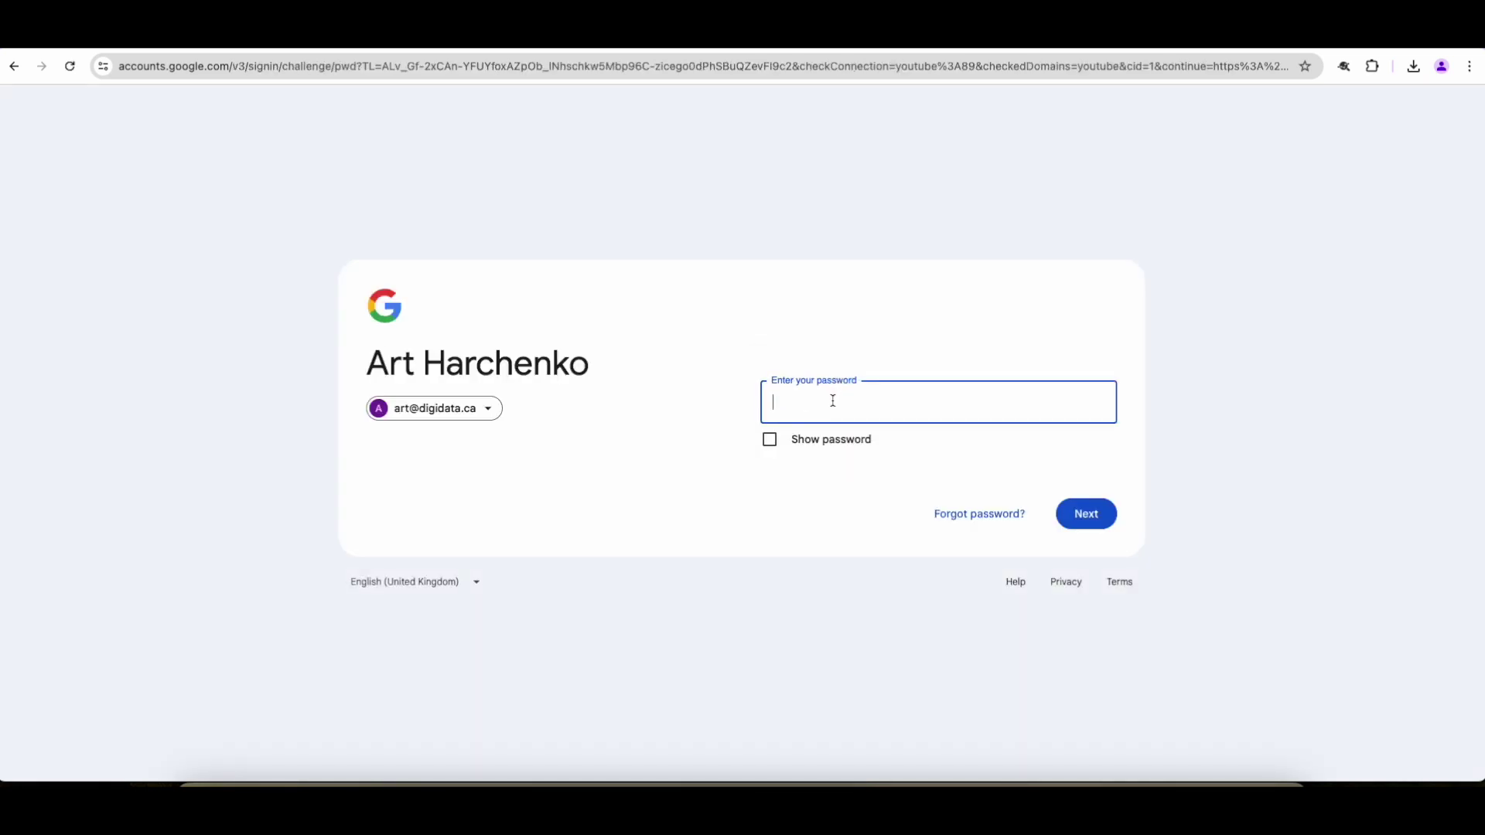
pyautogui.write('••••••••••')
pyautogui.click(1086, 519)
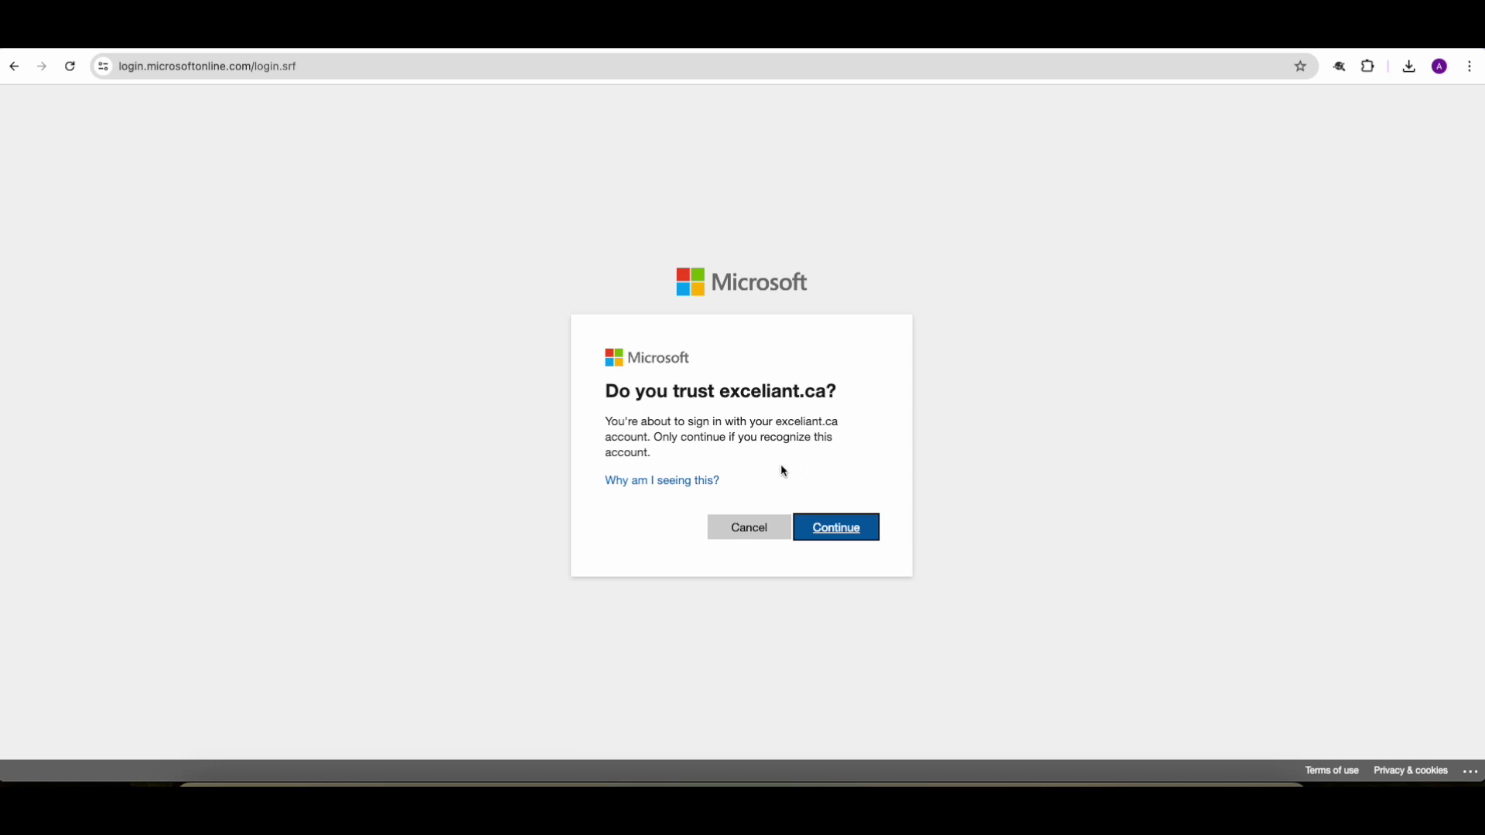
# Step: Trust exceliant.ca, accept Exceliant Inc's requested permissions, and start the required MFA setup
pyautogui.click(843, 534)
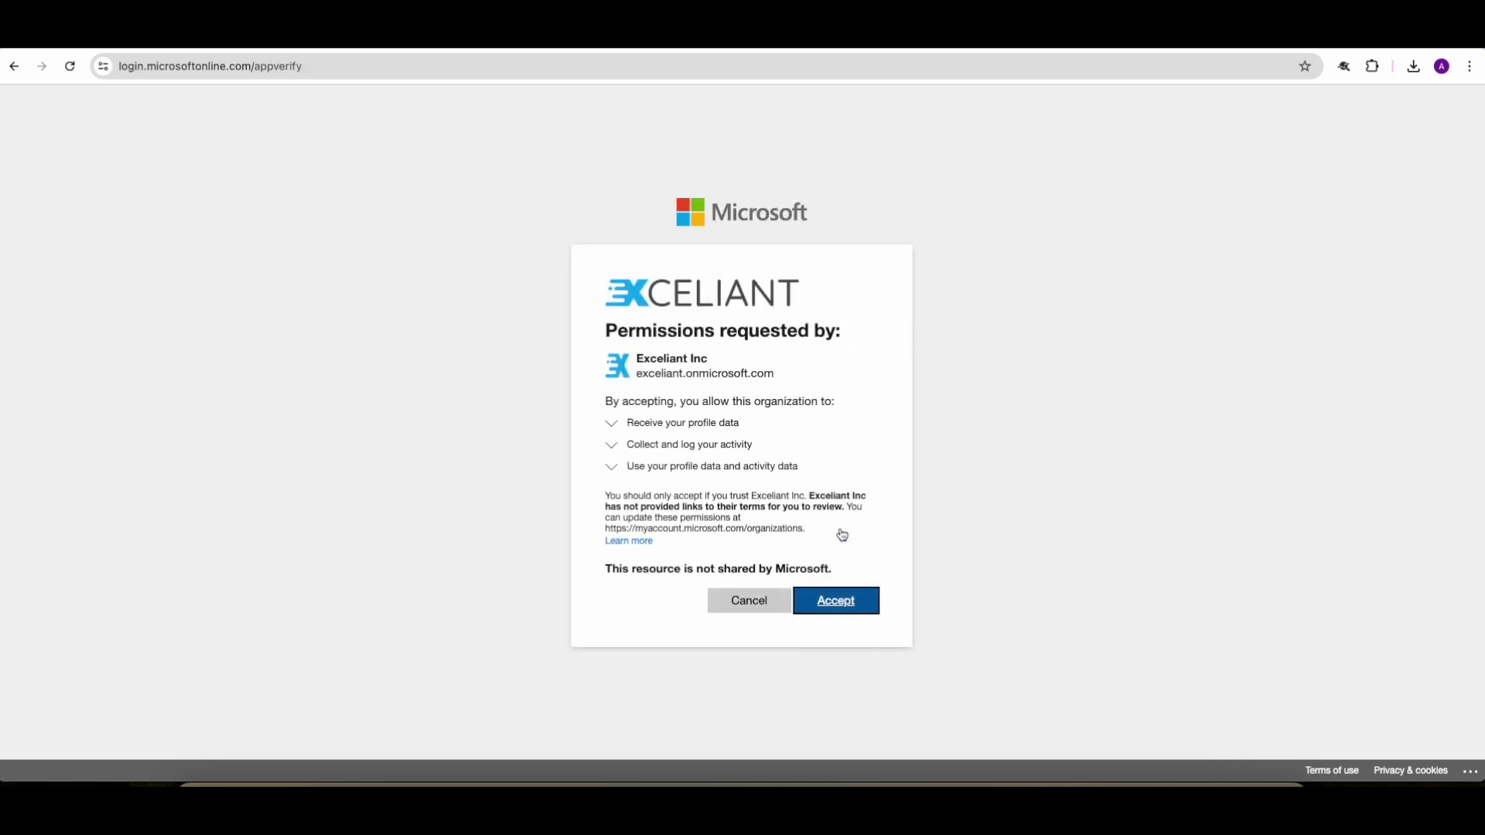
pyautogui.click(835, 607)
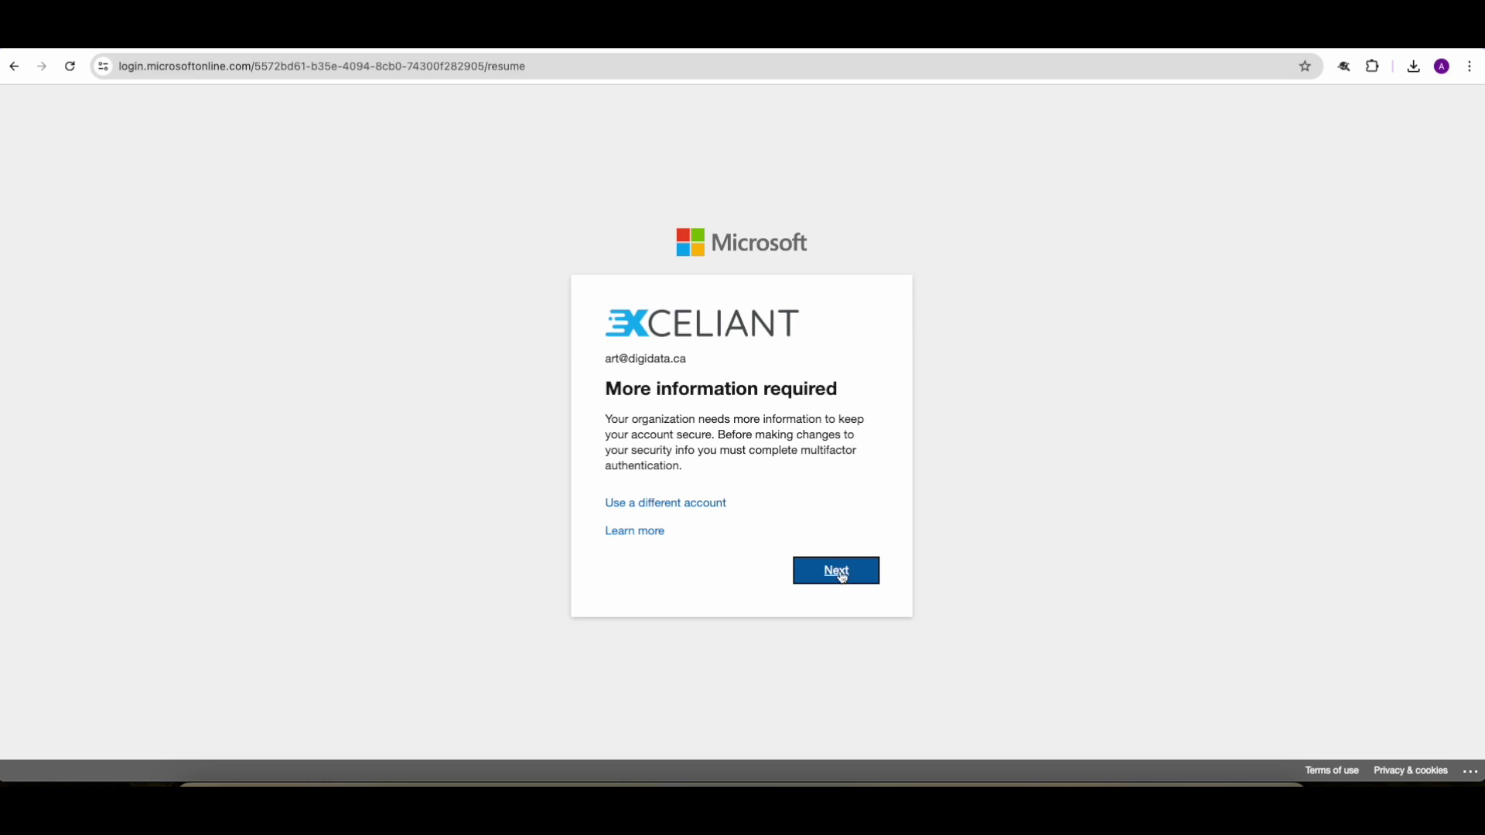
pyautogui.click(843, 576)
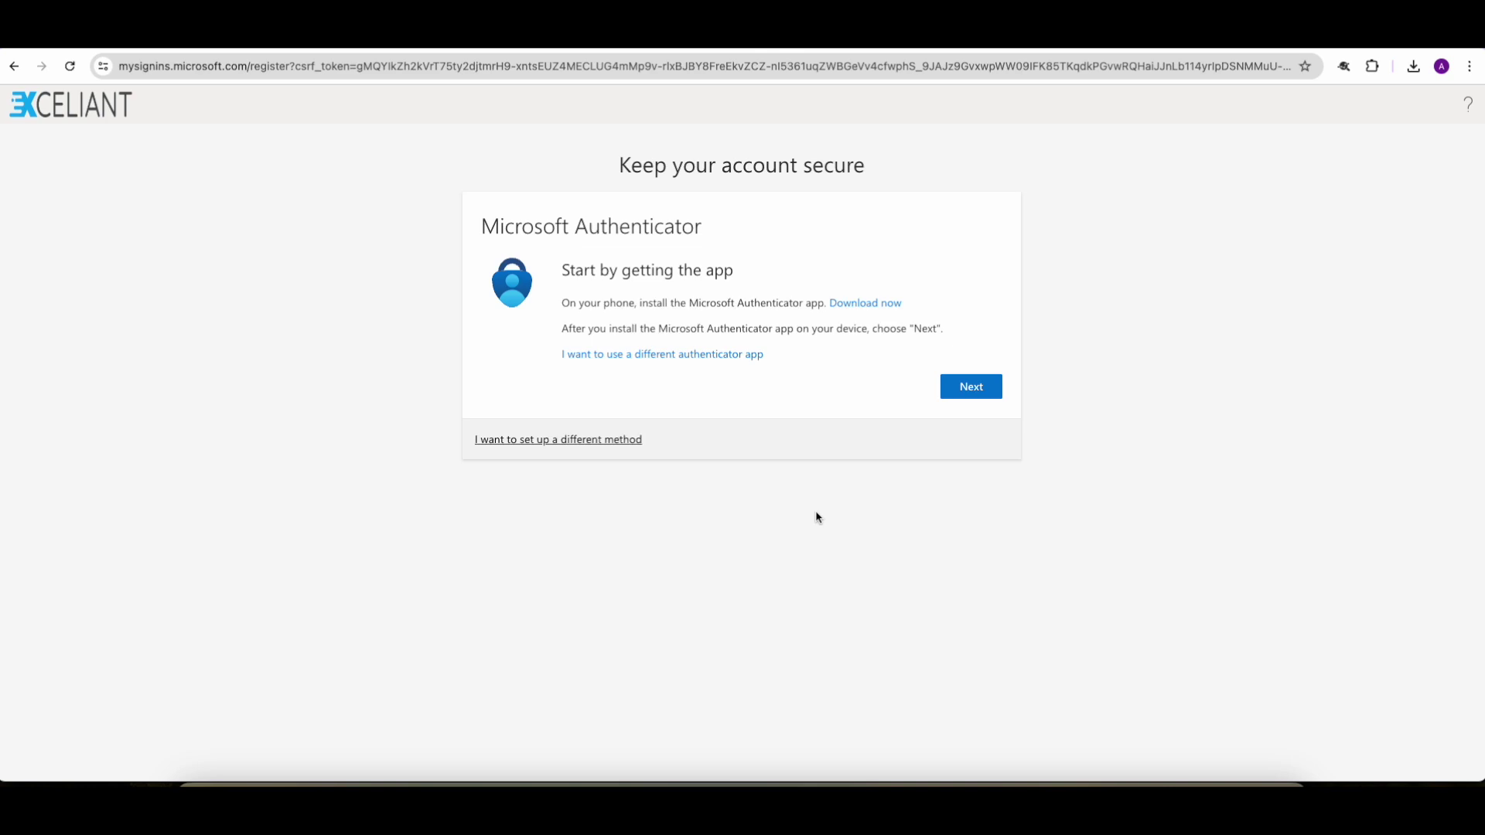
# Step: Register Microsoft Authenticator by scanning the QR code and approving, then finish setup into My Apps
pyautogui.click(963, 388)
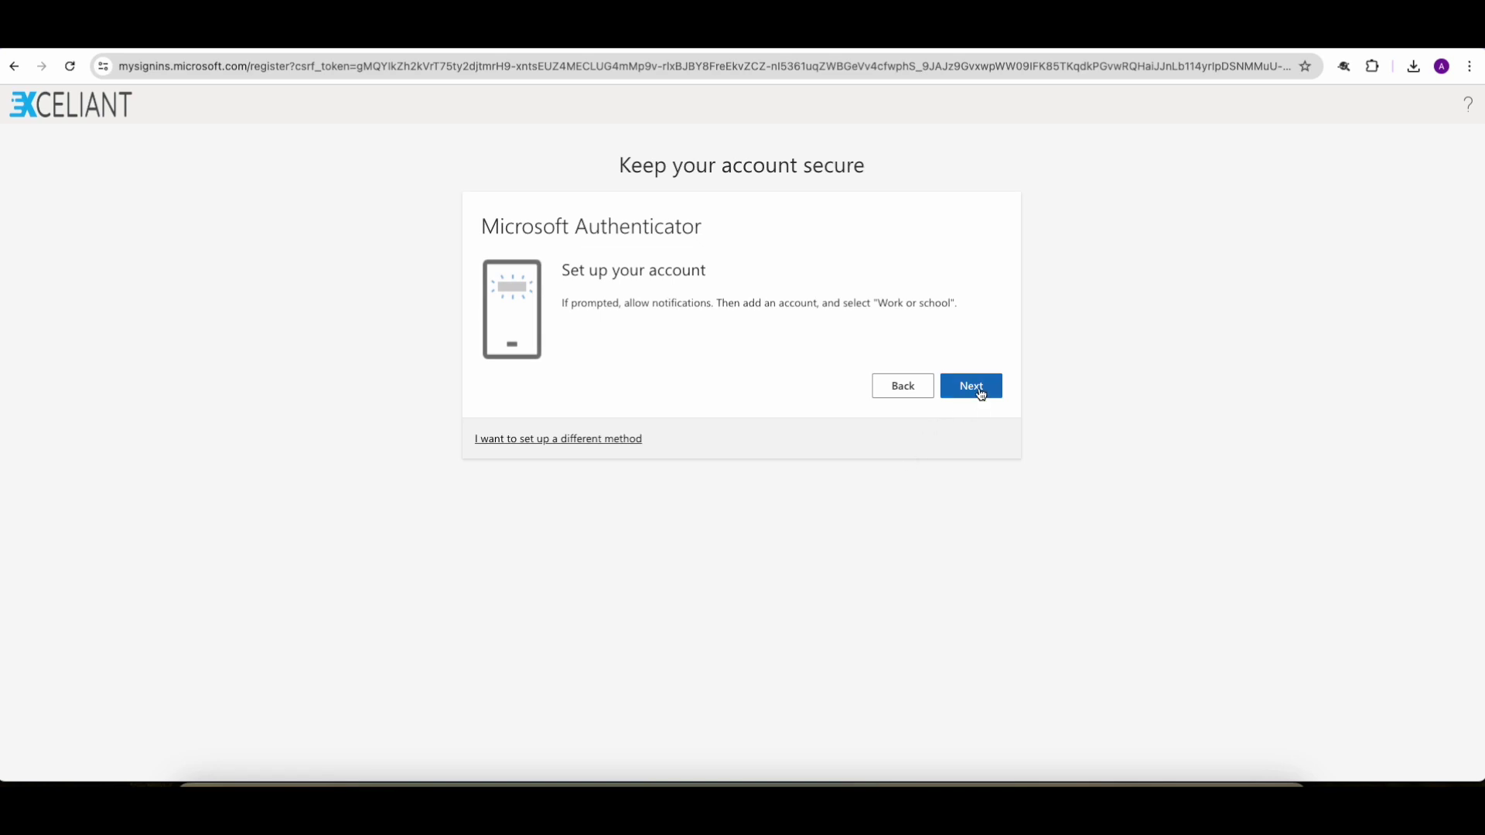
pyautogui.click(976, 386)
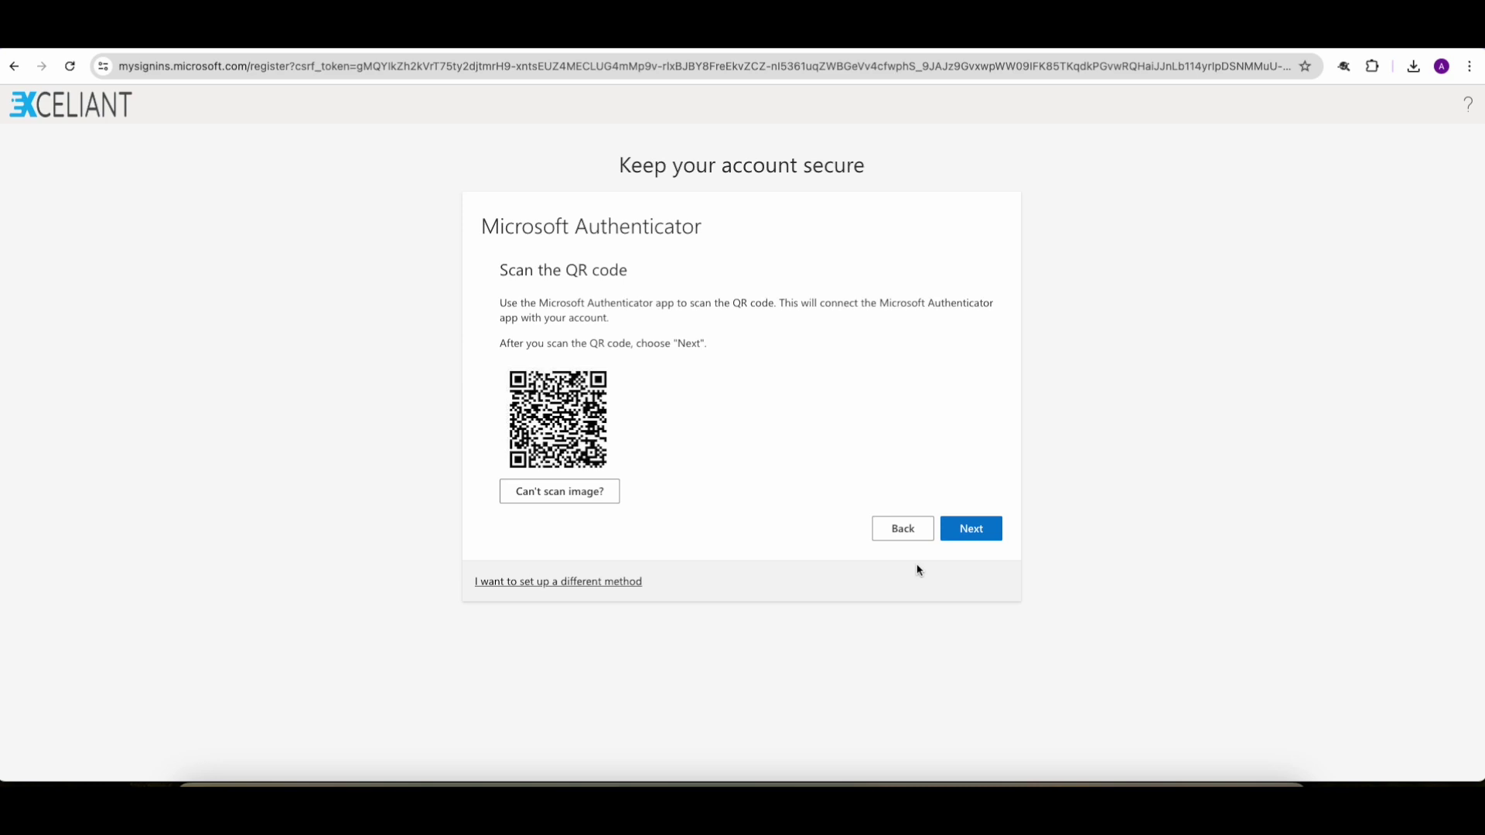
pyautogui.click(972, 532)
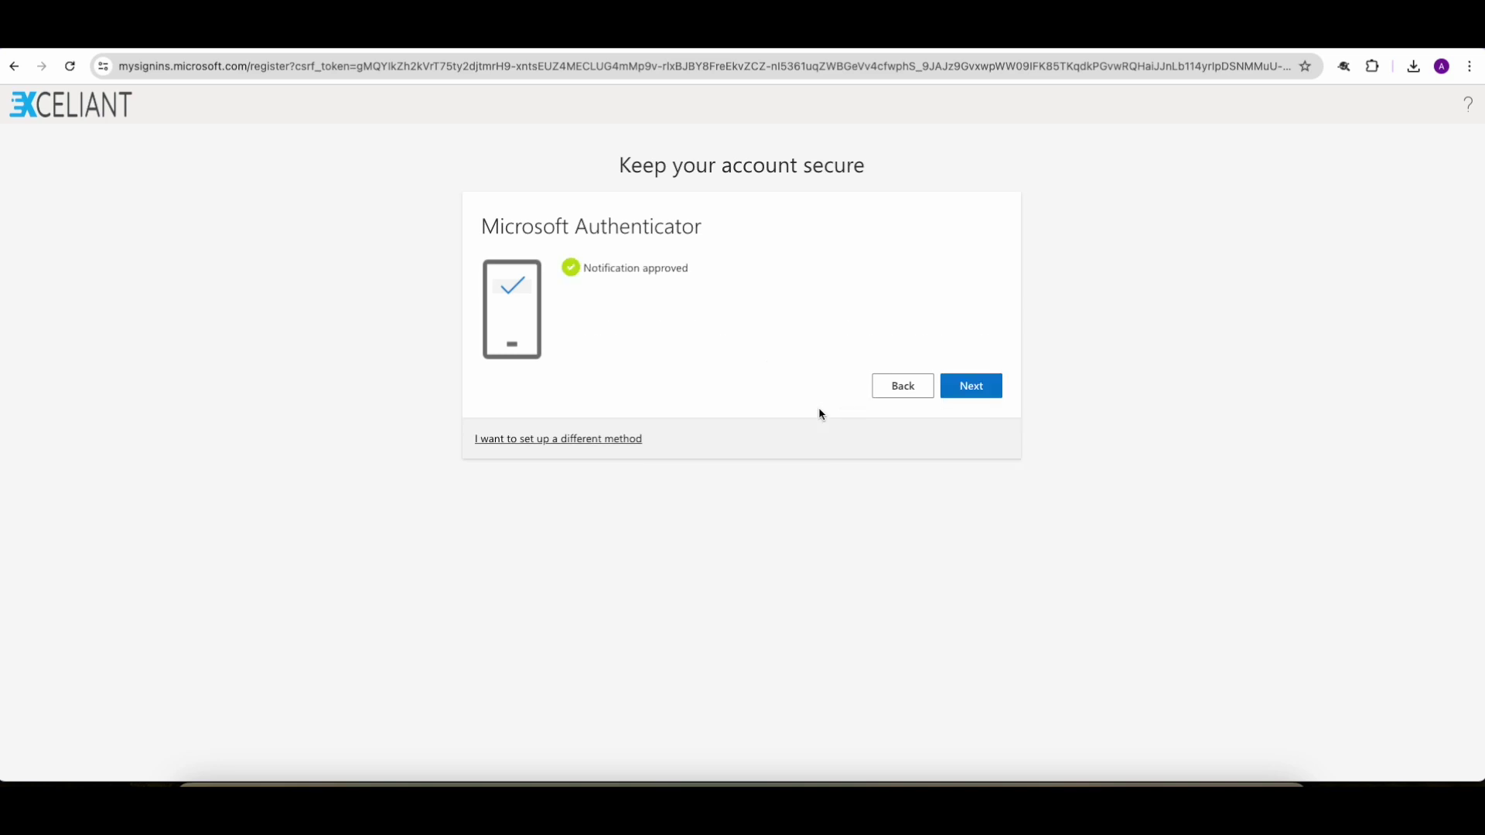
pyautogui.click(968, 386)
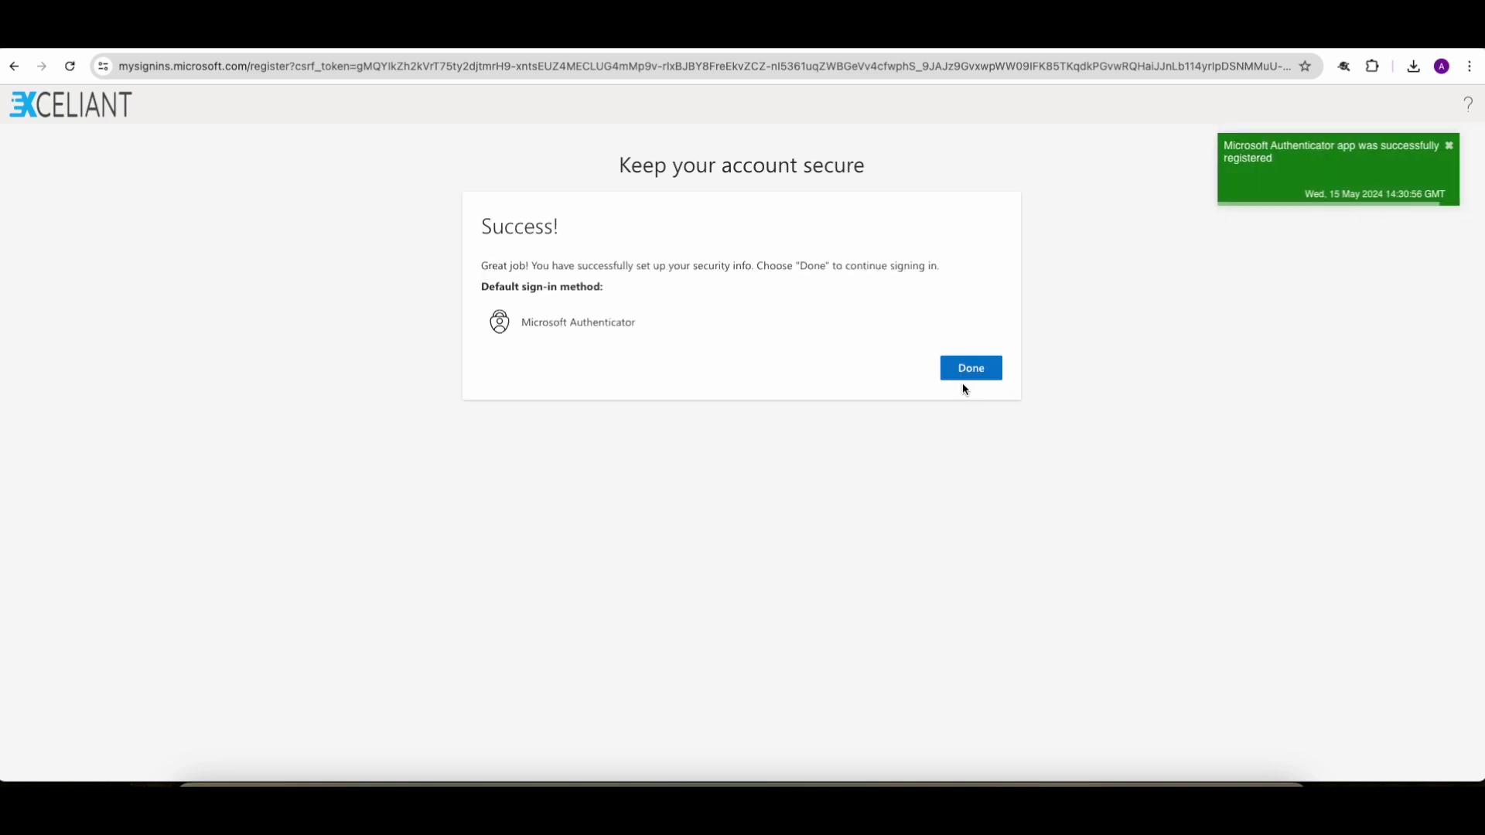
pyautogui.click(966, 371)
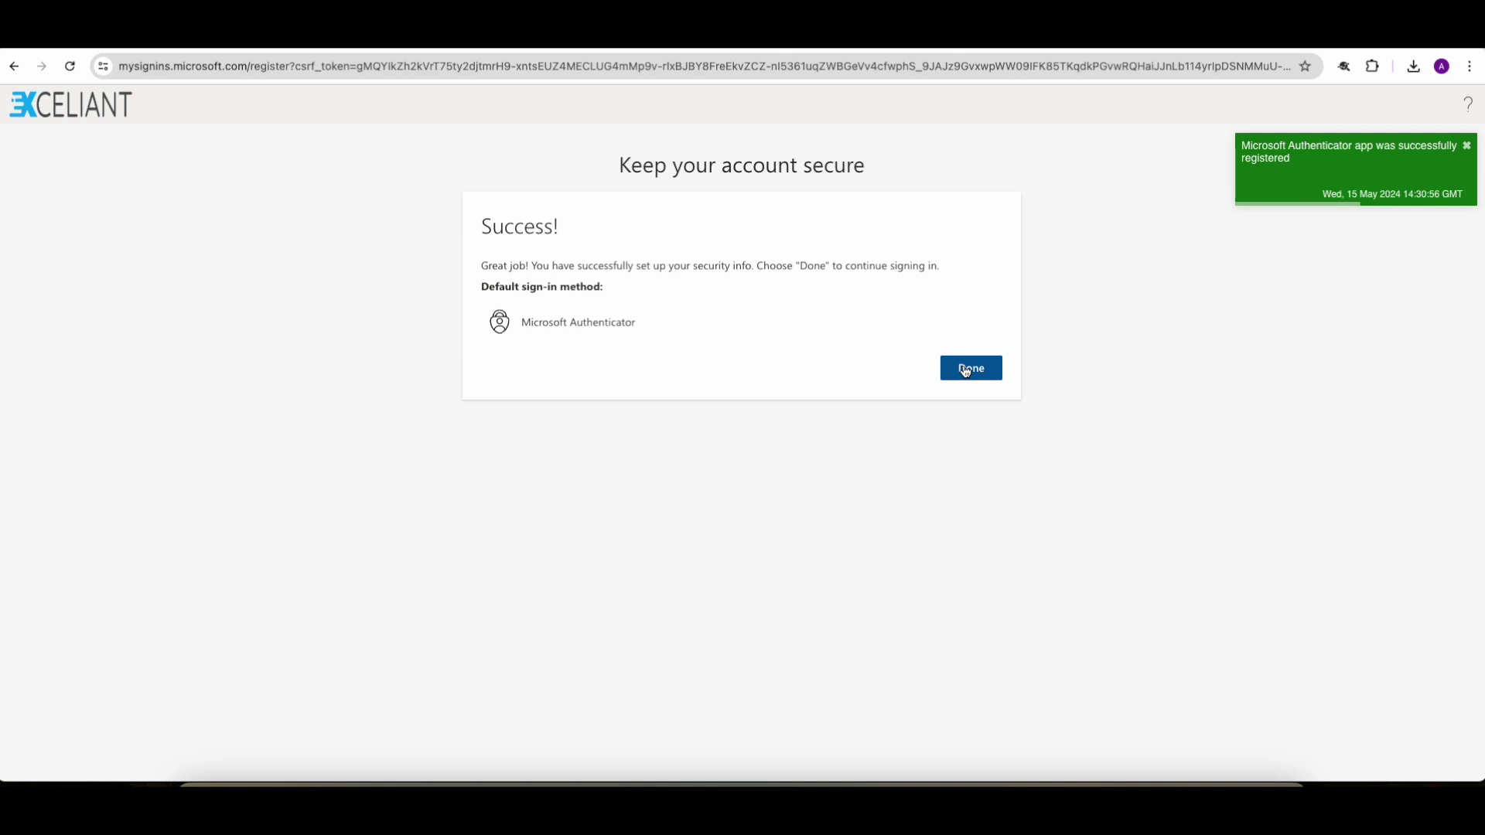
pyautogui.click(966, 370)
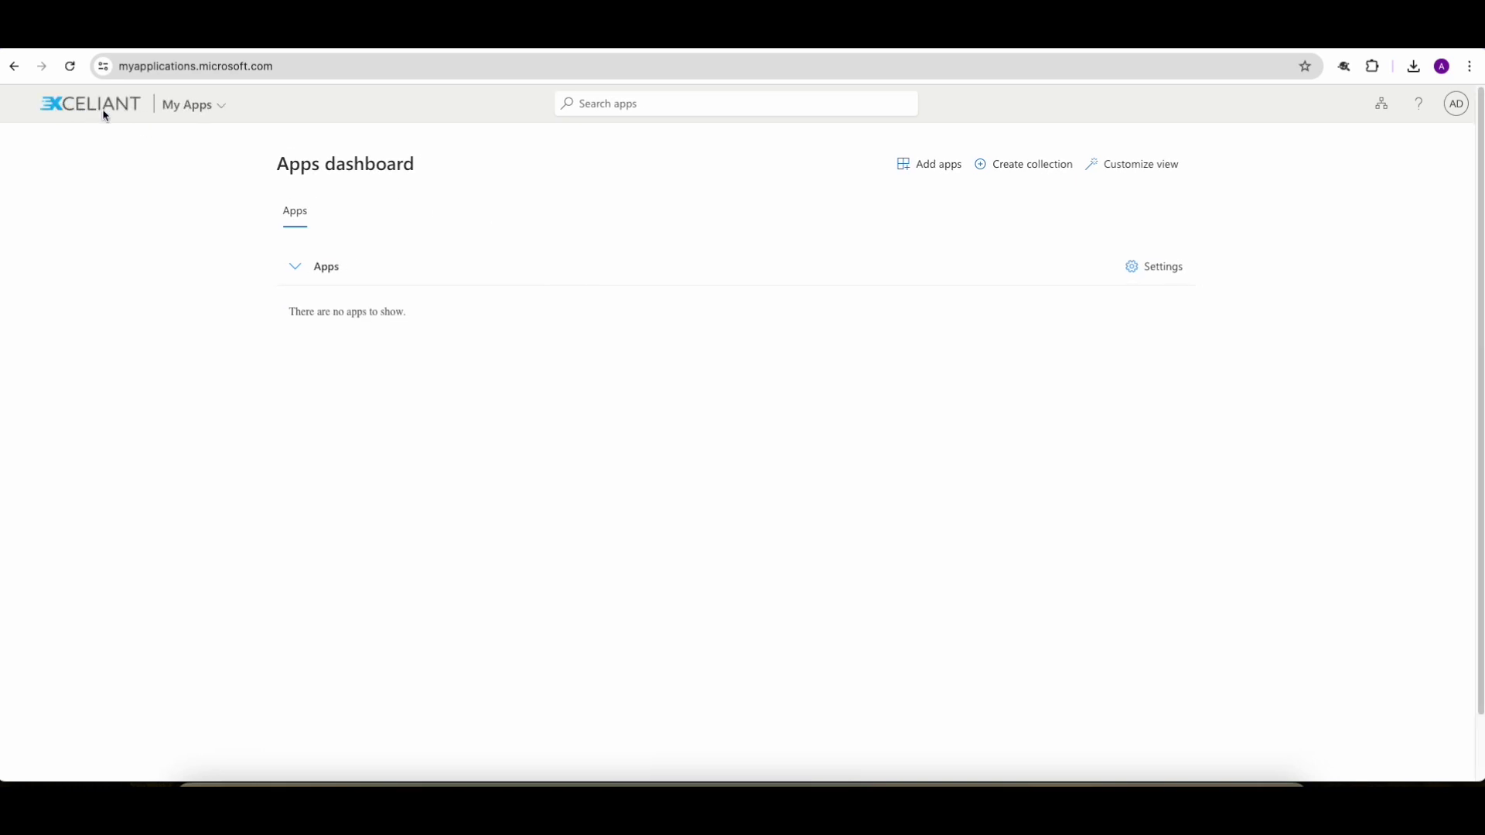
# Step: Open the avatar's account panel to view the signed-in guest's e-mail under Exceliant Inc
pyautogui.click(1455, 105)
pyautogui.moveTo(1405, 206); pyautogui.dragTo(1324, 207)
pyautogui.click(1419, 217)
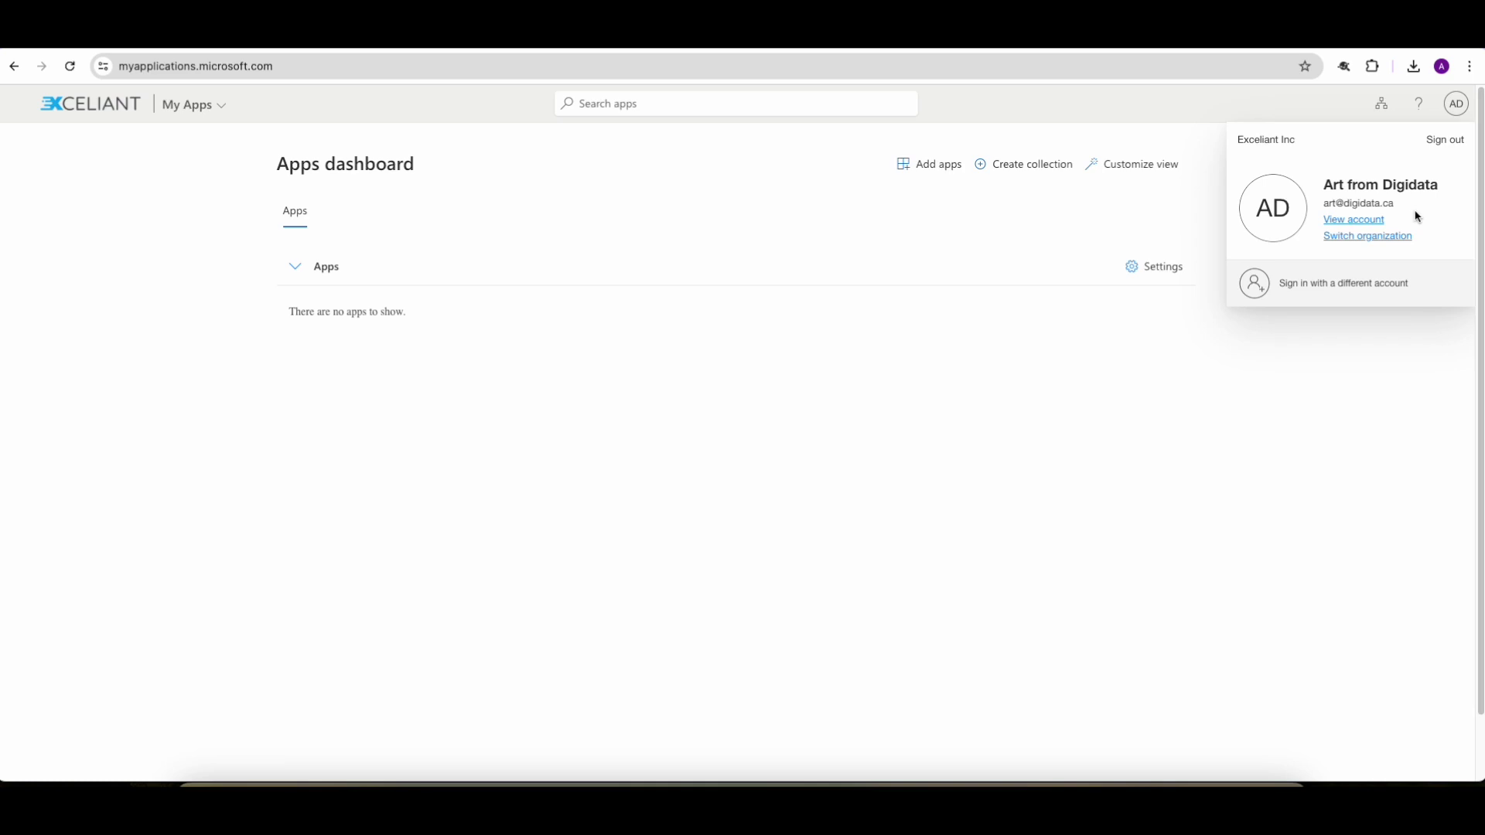